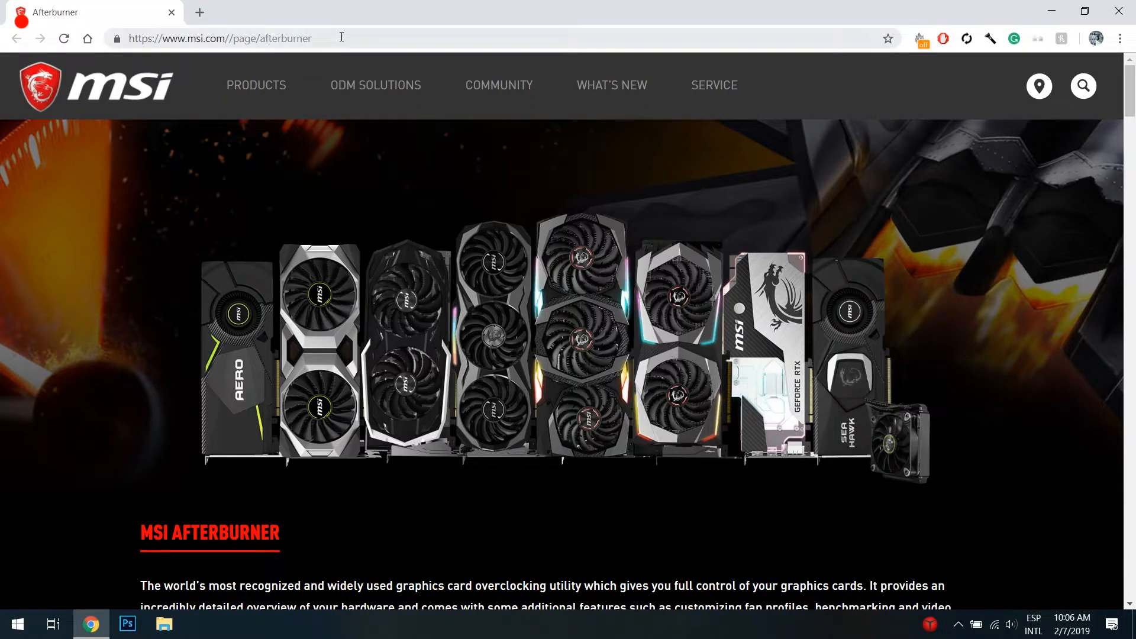
Step: Download the standard, non-beta MSI Afterburner release from the Afterburner product page
{"action": "left_click", "coordinate": [342, 37]}
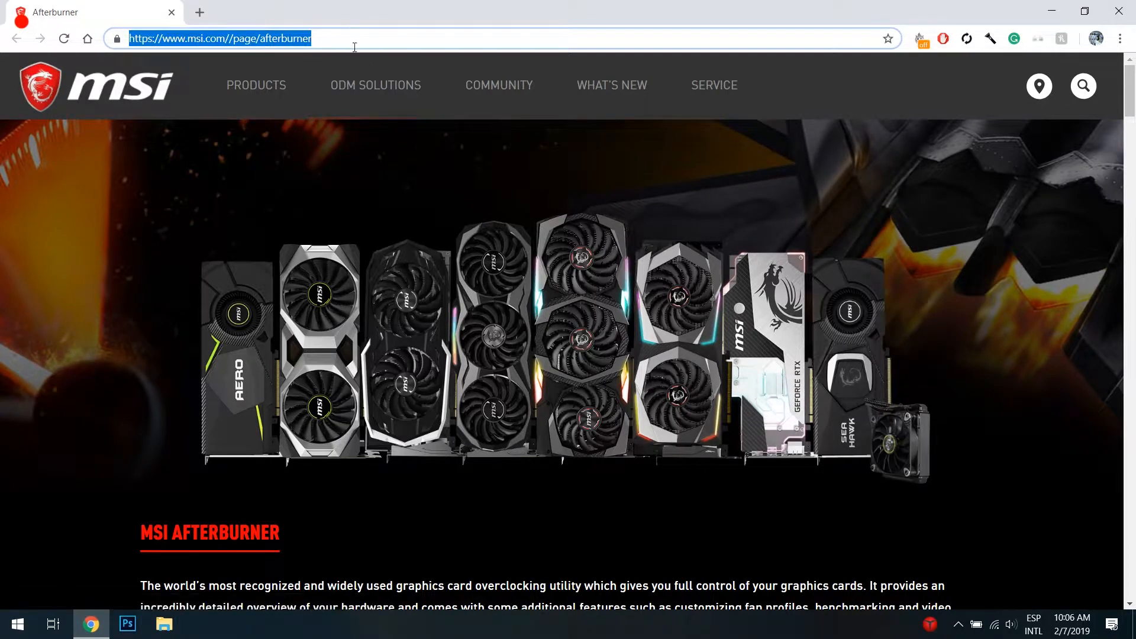
{"action": "left_click", "coordinate": [840, 302]}
{"action": "scroll", "coordinate": [839, 301], "scroll_direction": "down", "scroll_amount": 6}
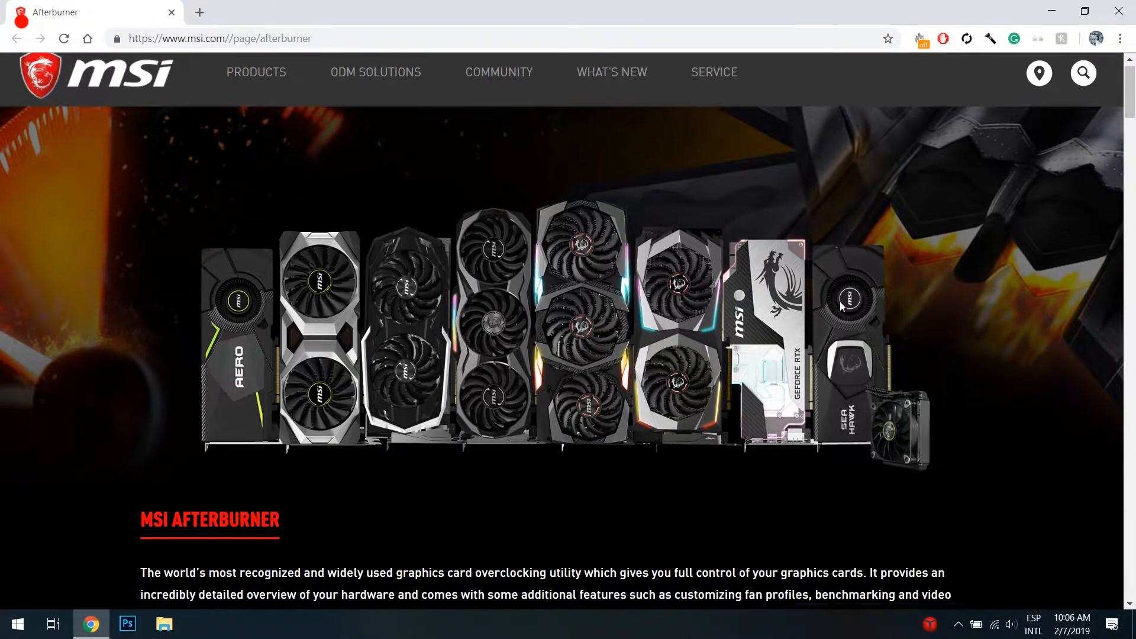
{"action": "scroll", "coordinate": [840, 300], "scroll_direction": "down", "scroll_amount": 20}
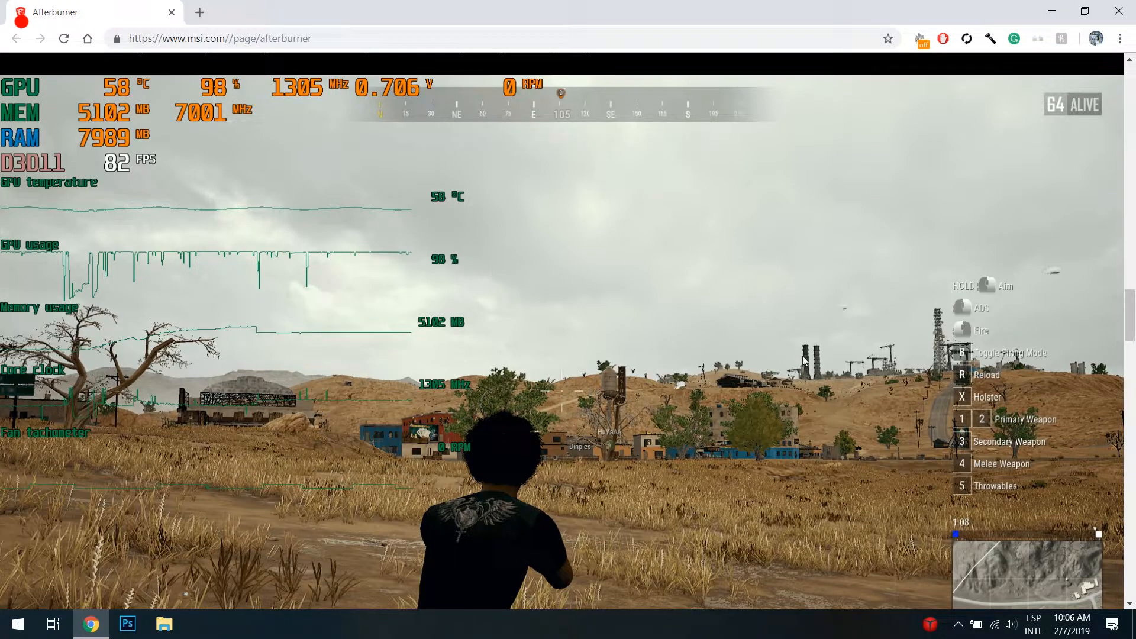
{"action": "scroll", "coordinate": [684, 382], "scroll_direction": "down", "scroll_amount": 20}
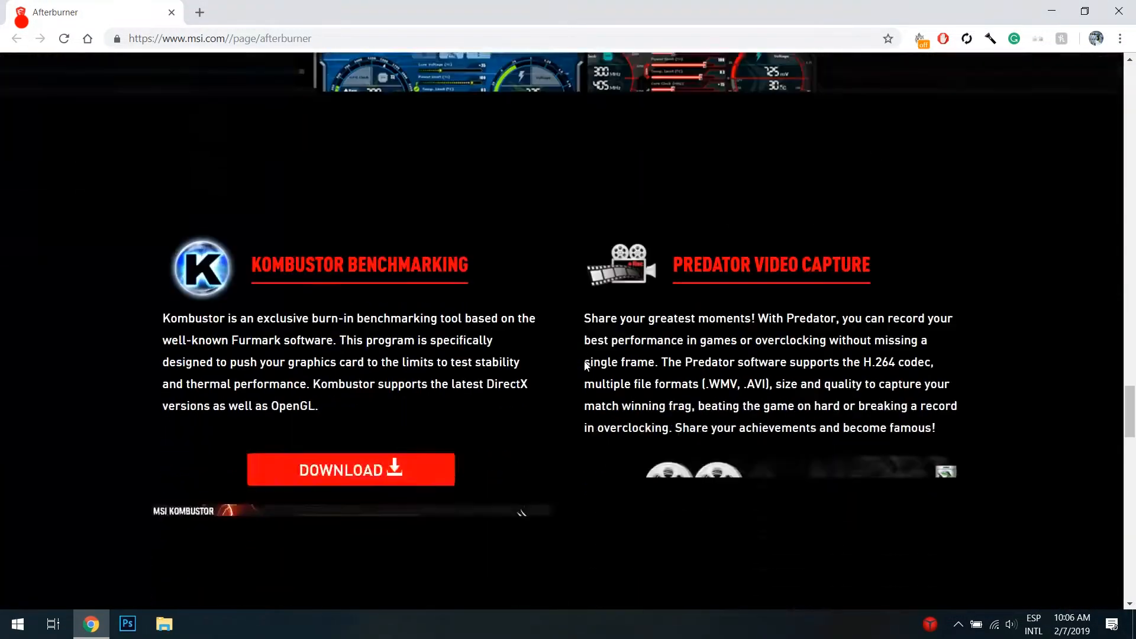
{"action": "scroll", "coordinate": [585, 361], "scroll_direction": "down", "scroll_amount": 15}
{"action": "scroll", "coordinate": [264, 162], "scroll_direction": "up", "scroll_amount": 5}
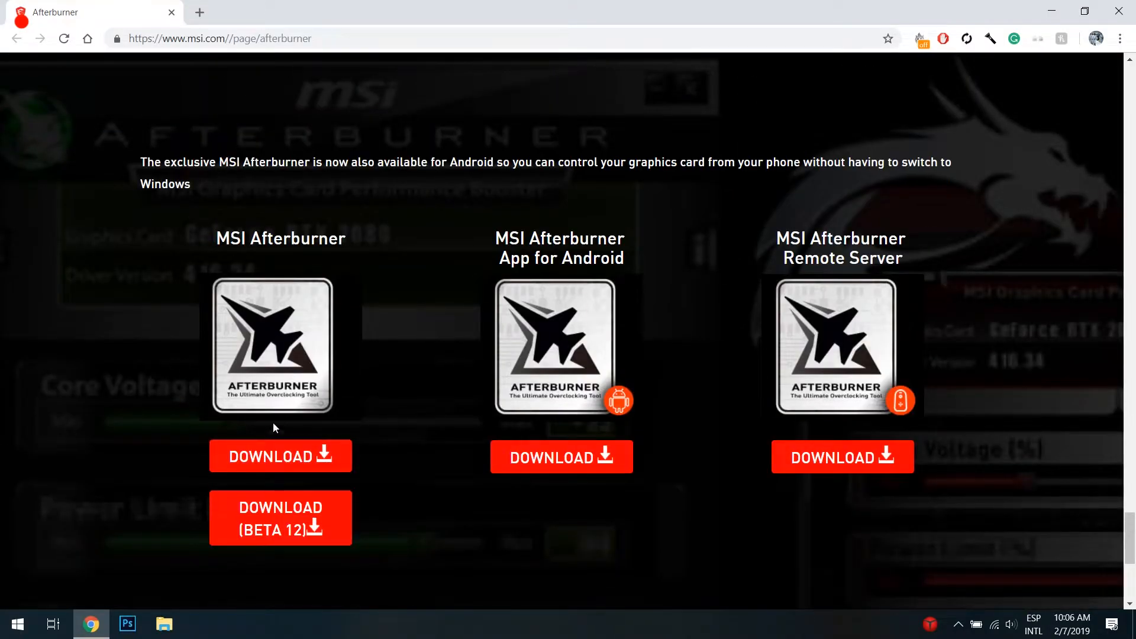
{"action": "left_click", "coordinate": [297, 459]}
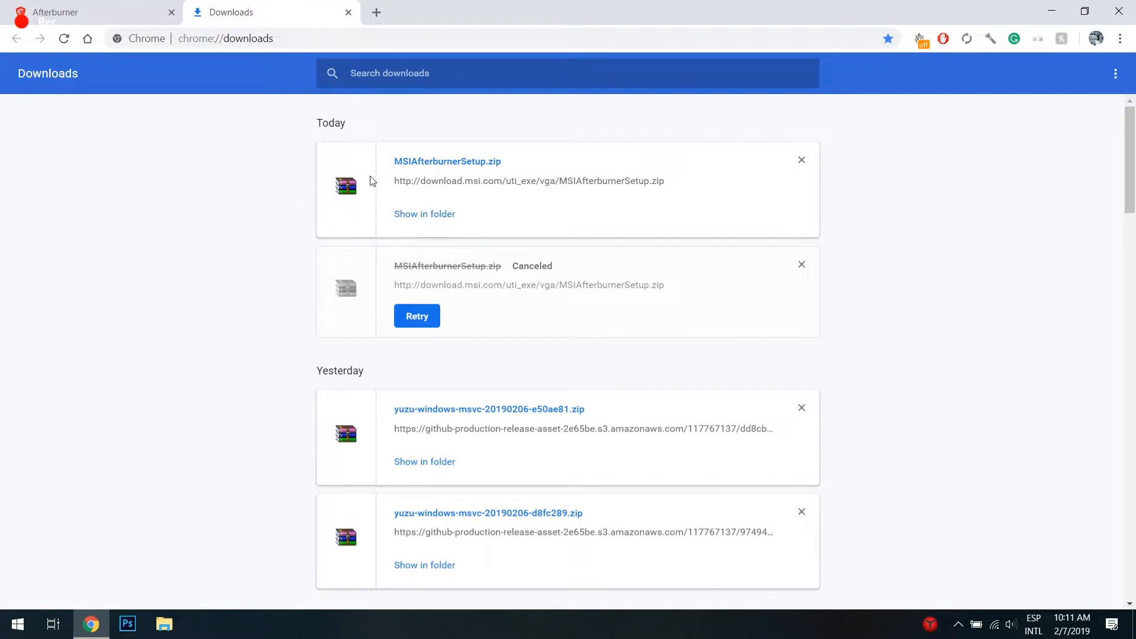
Step: Open the downloaded MSIAfterburnerSetup.zip archive and extract its 4.5.0 folder to the desktop
{"action": "left_click", "coordinate": [448, 161]}
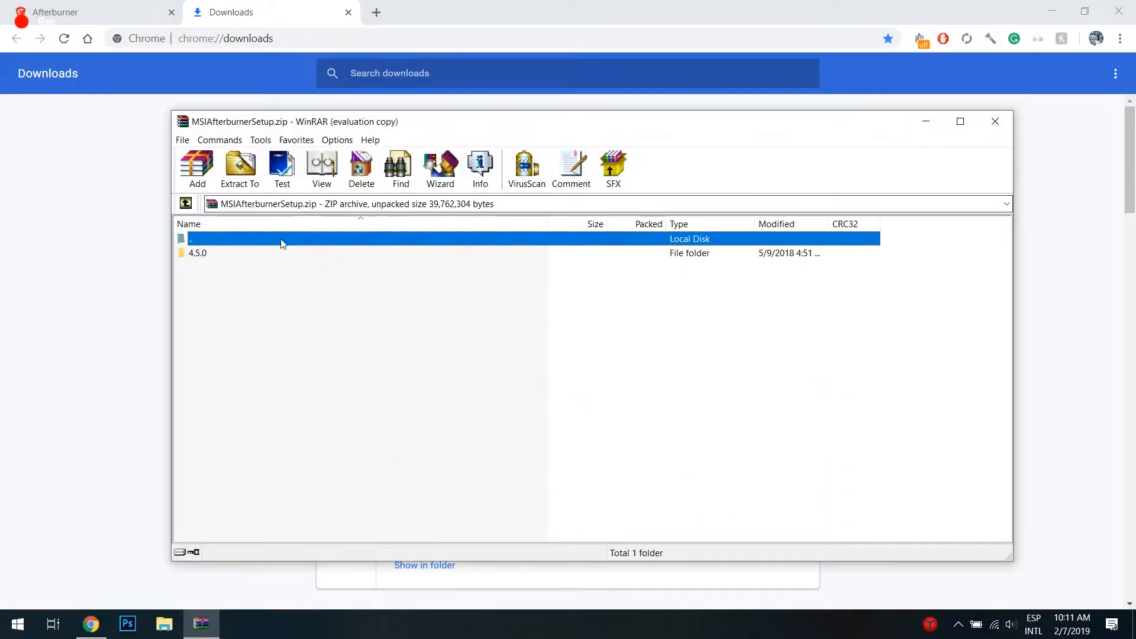
{"action": "left_click_drag", "start_coordinate": [192, 252], "coordinate": [601, 247]}
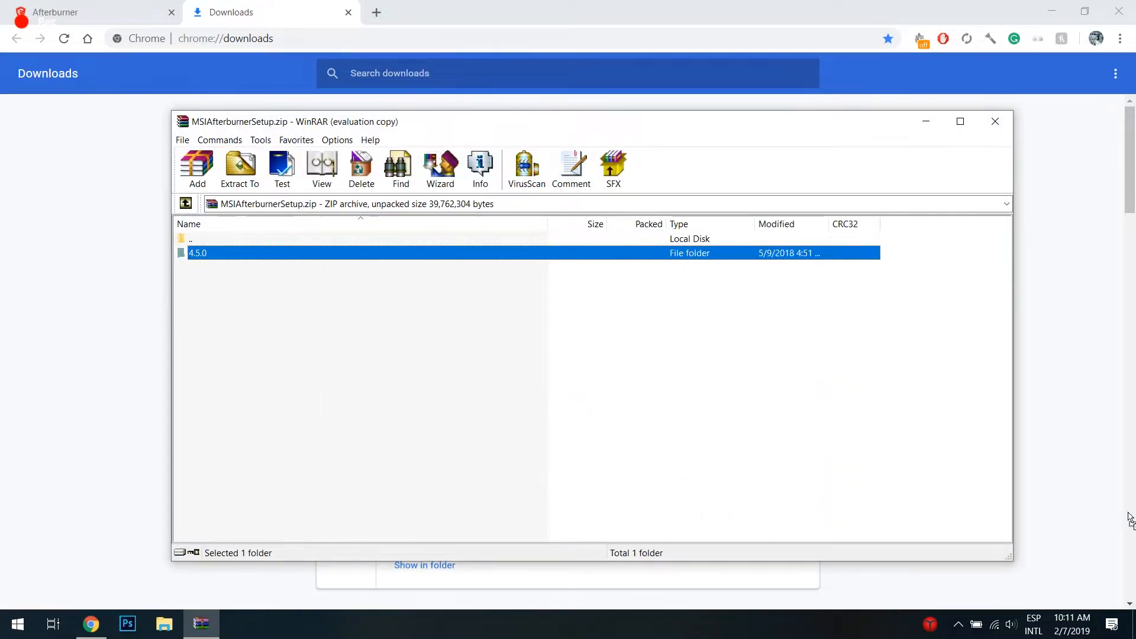
{"action": "left_click_drag", "start_coordinate": [1129, 518], "coordinate": [906, 326]}
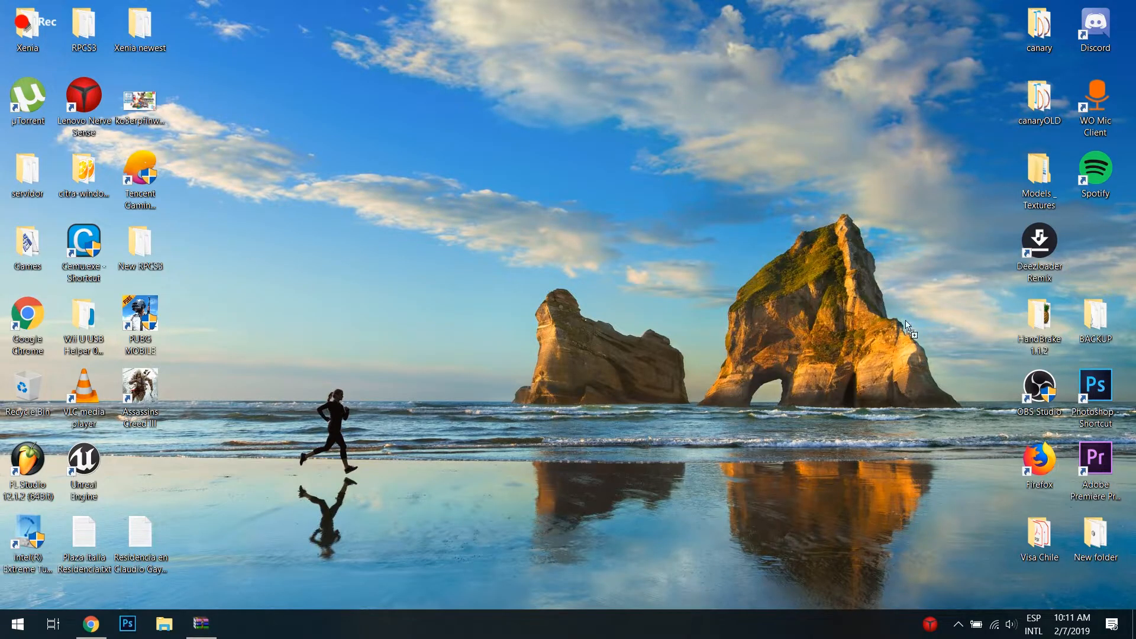
{"action": "left_click_drag", "start_coordinate": [152, 467], "coordinate": [153, 468]}
Step: Run MSIAfterburnerSetup450.exe from the extracted 4.5.0 folder with English as the language and accept the license agreement
{"action": "double_click", "coordinate": [140, 464]}
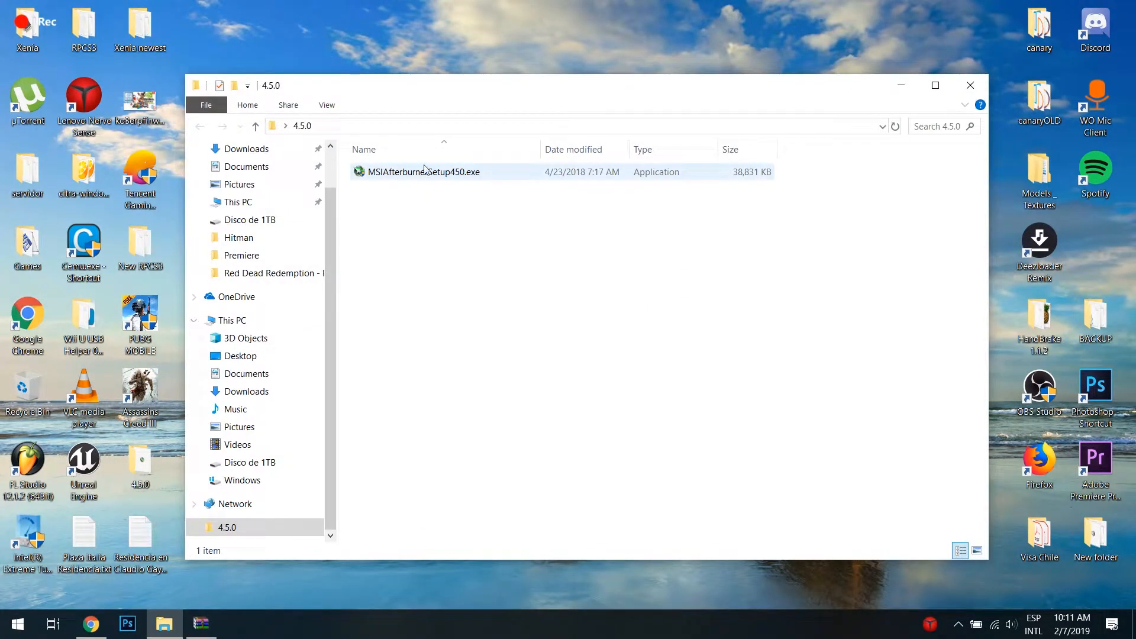
{"action": "double_click", "coordinate": [373, 171]}
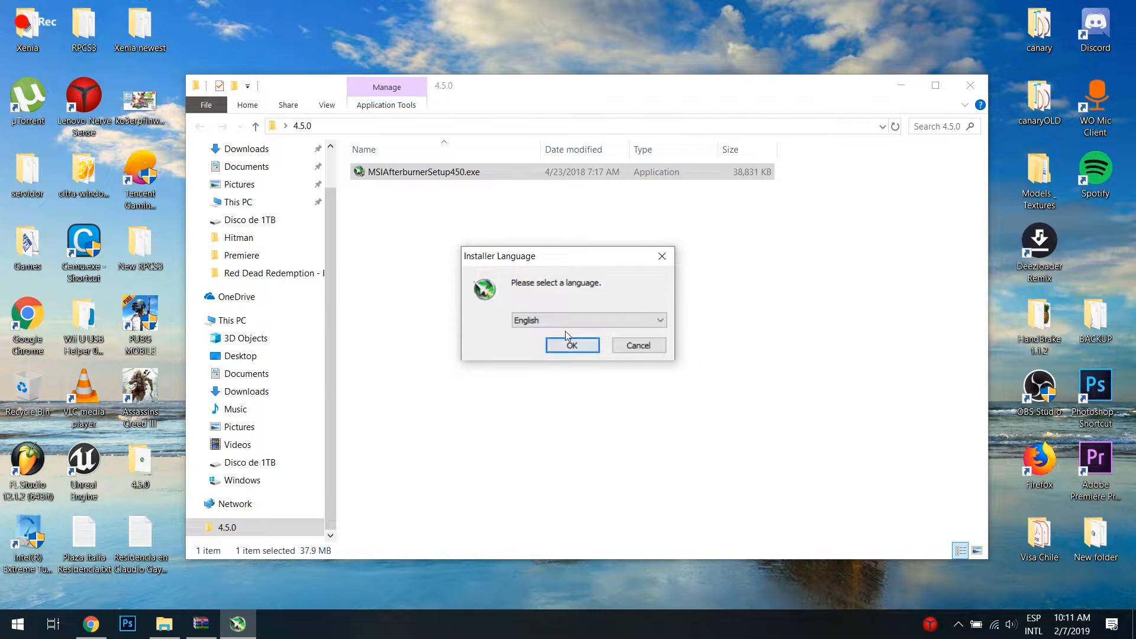
{"action": "left_click", "coordinate": [559, 347]}
{"action": "left_click", "coordinate": [651, 432]}
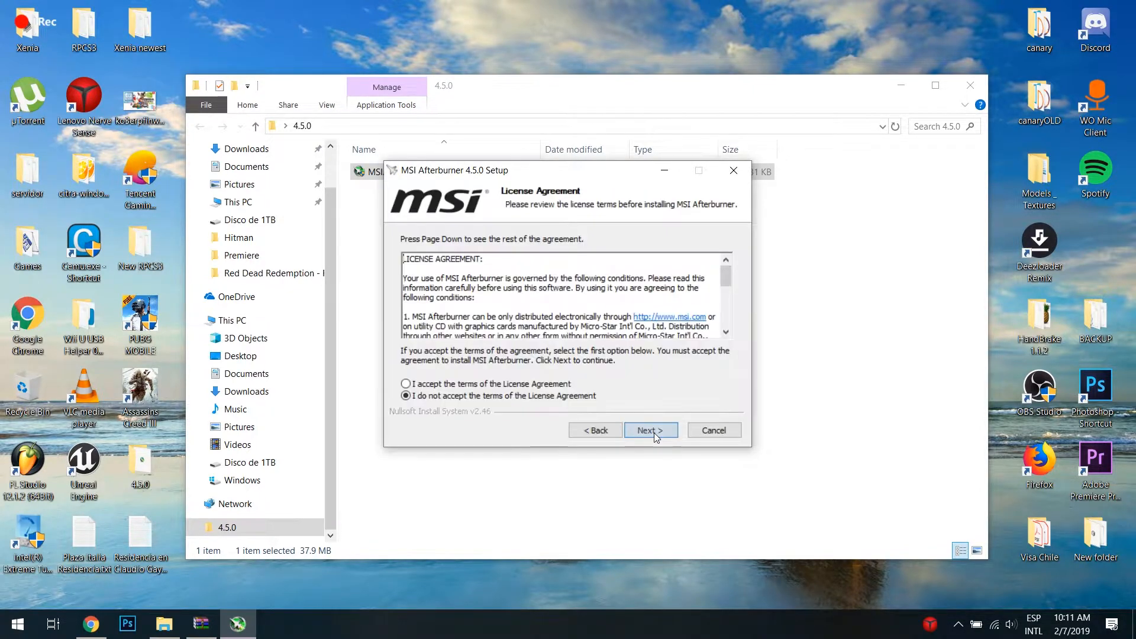
{"action": "left_click", "coordinate": [433, 385]}
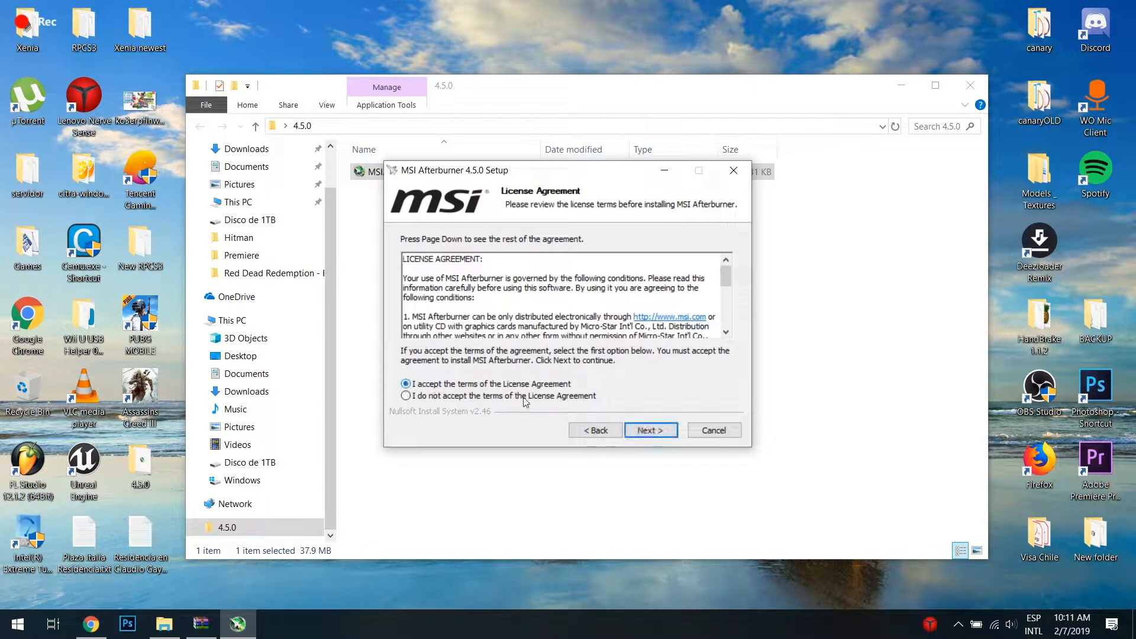
{"action": "left_click", "coordinate": [651, 431]}
Step: Install MSI Afterburner with the RivaTuner Statistics Server component included, keeping the default destination and Start Menu folder
{"action": "left_click", "coordinate": [558, 302]}
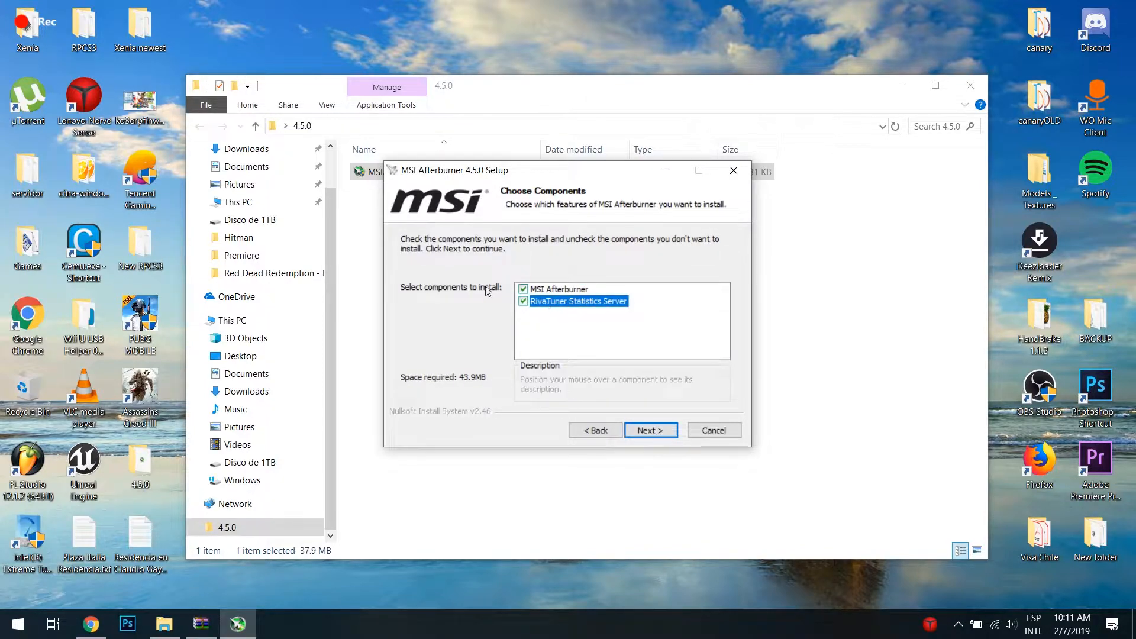
{"action": "left_click", "coordinate": [651, 431]}
{"action": "left_click", "coordinate": [658, 431]}
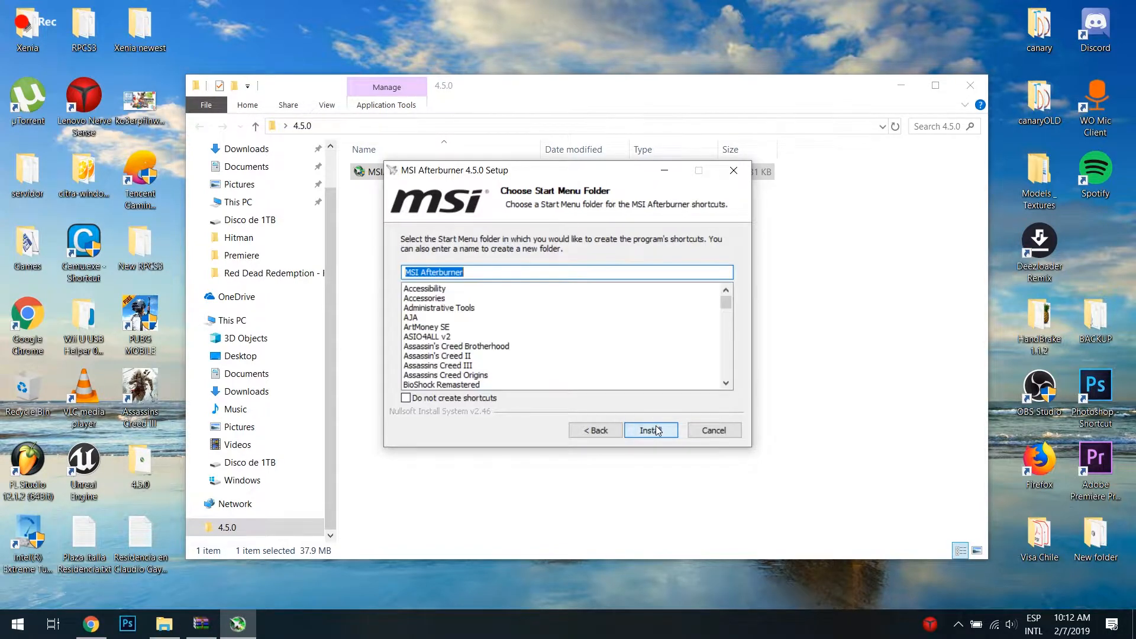
{"action": "left_click", "coordinate": [670, 435]}
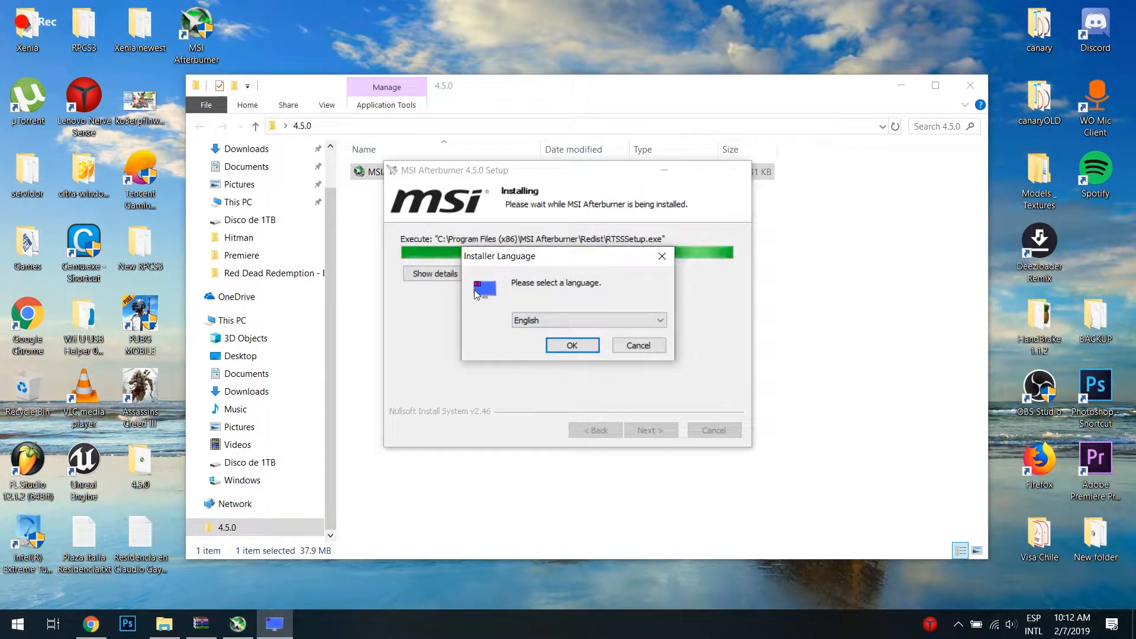
Step: Install RivaTuner Statistics Server in English with its license accepted and default folder, and finish both setup wizards with Run MSI Afterburner enabled
{"action": "left_click", "coordinate": [572, 347]}
{"action": "left_click", "coordinate": [617, 362]}
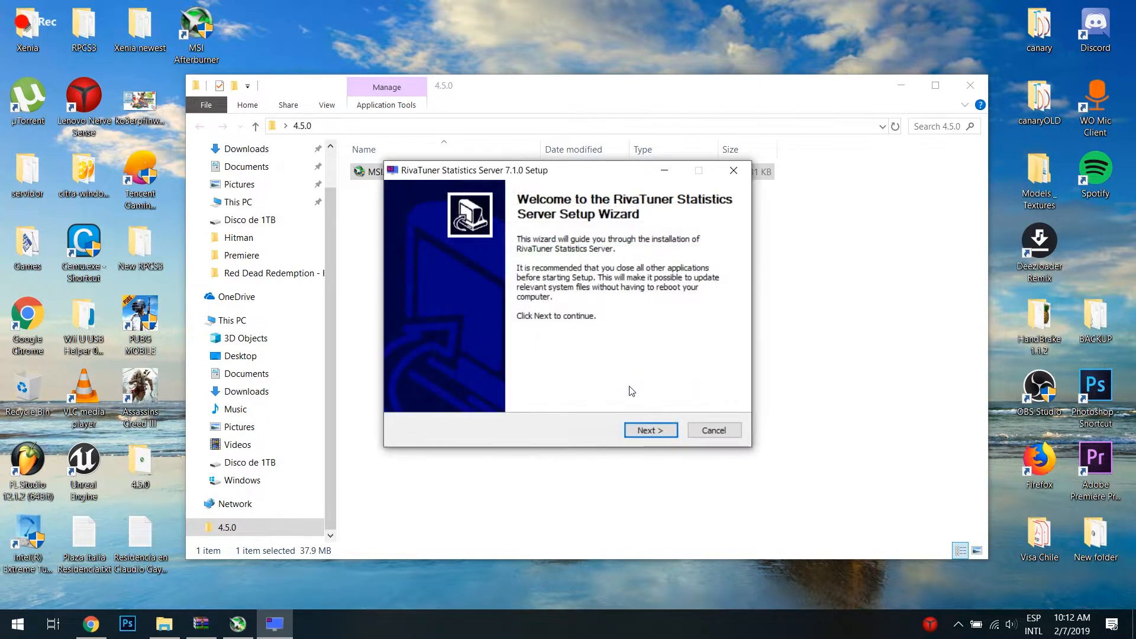
{"action": "left_click", "coordinate": [651, 429]}
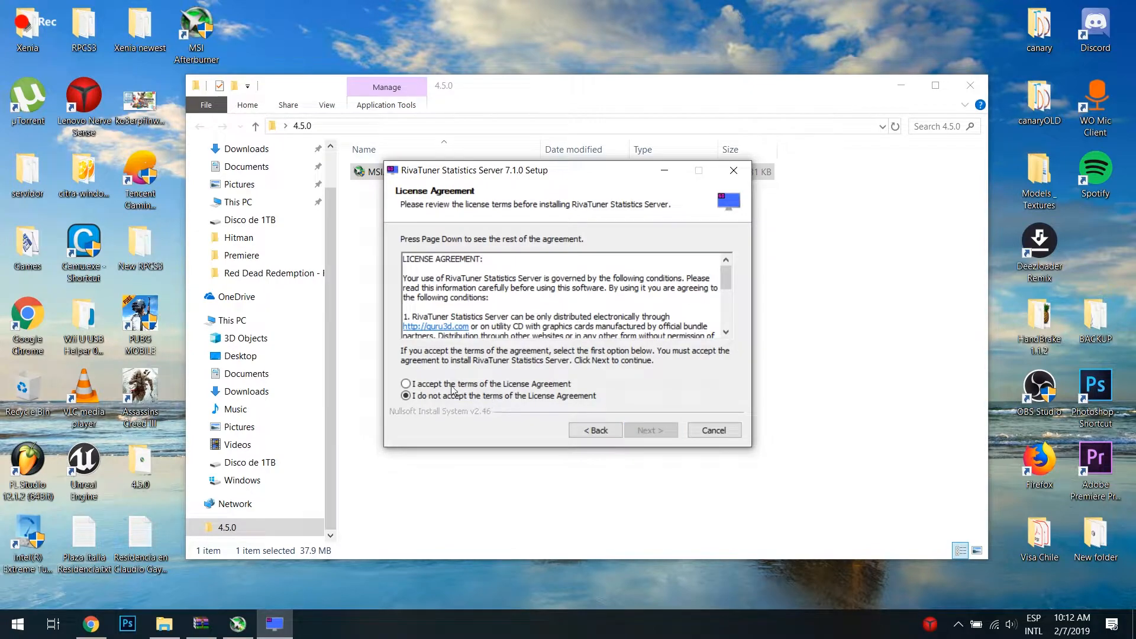
{"action": "left_click", "coordinate": [452, 385]}
{"action": "left_click", "coordinate": [648, 430]}
{"action": "left_click", "coordinate": [657, 430]}
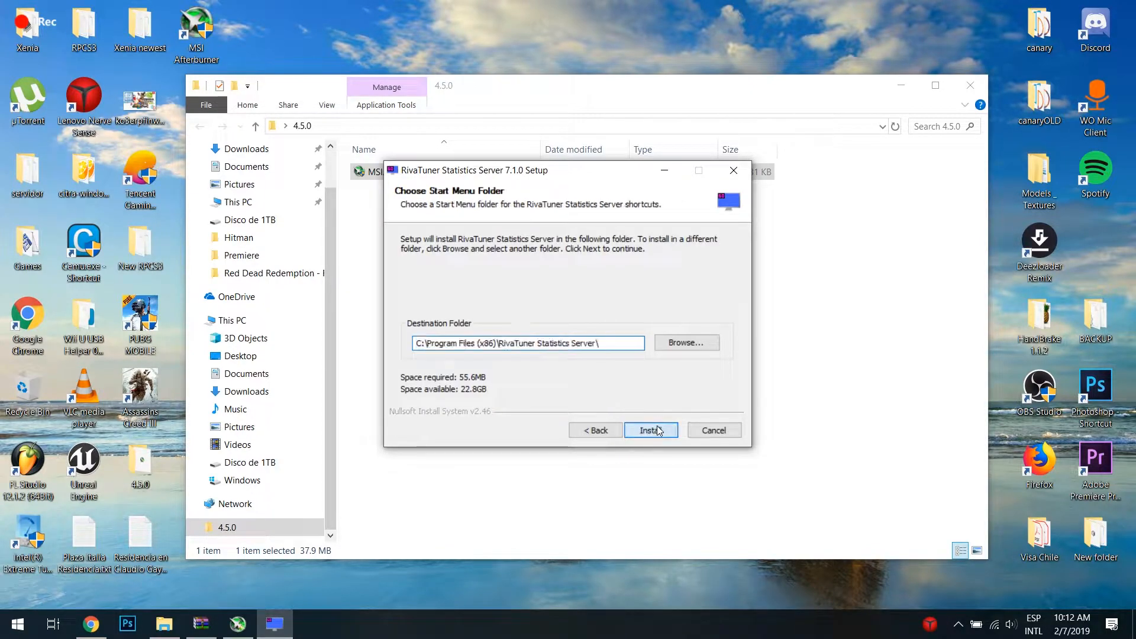
{"action": "left_click", "coordinate": [651, 431]}
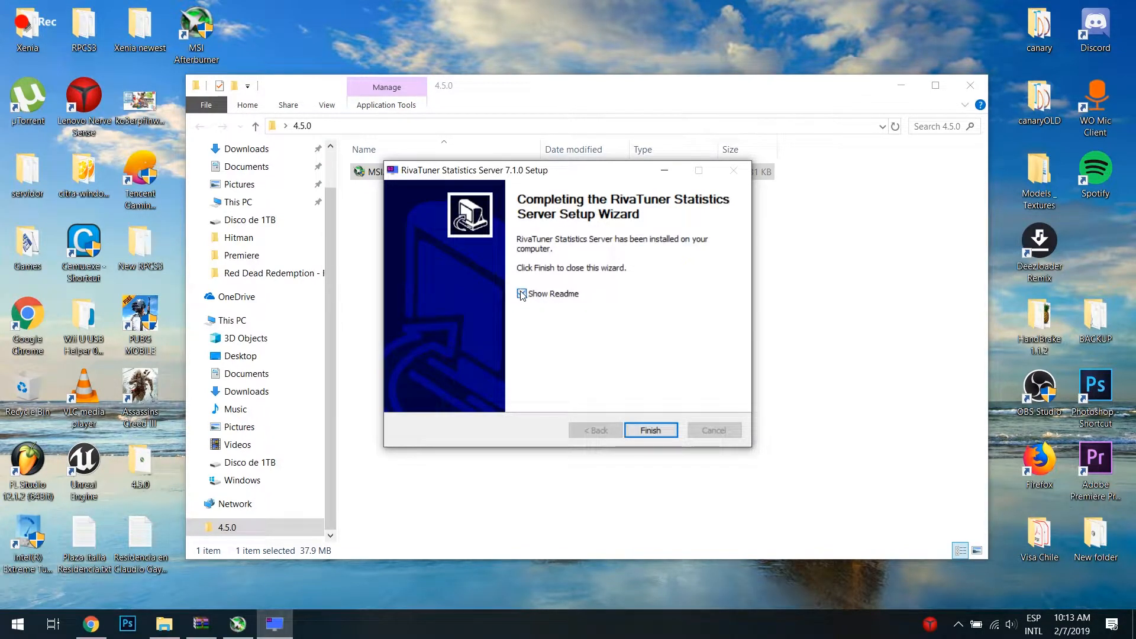
{"action": "left_click", "coordinate": [642, 430]}
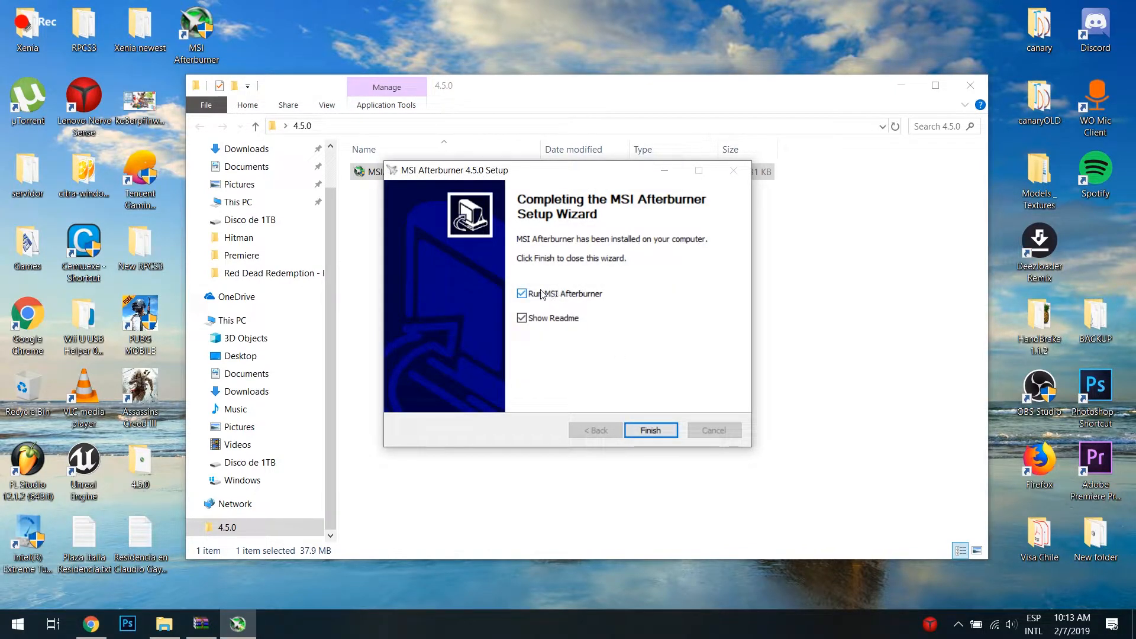
{"action": "left_click", "coordinate": [649, 425]}
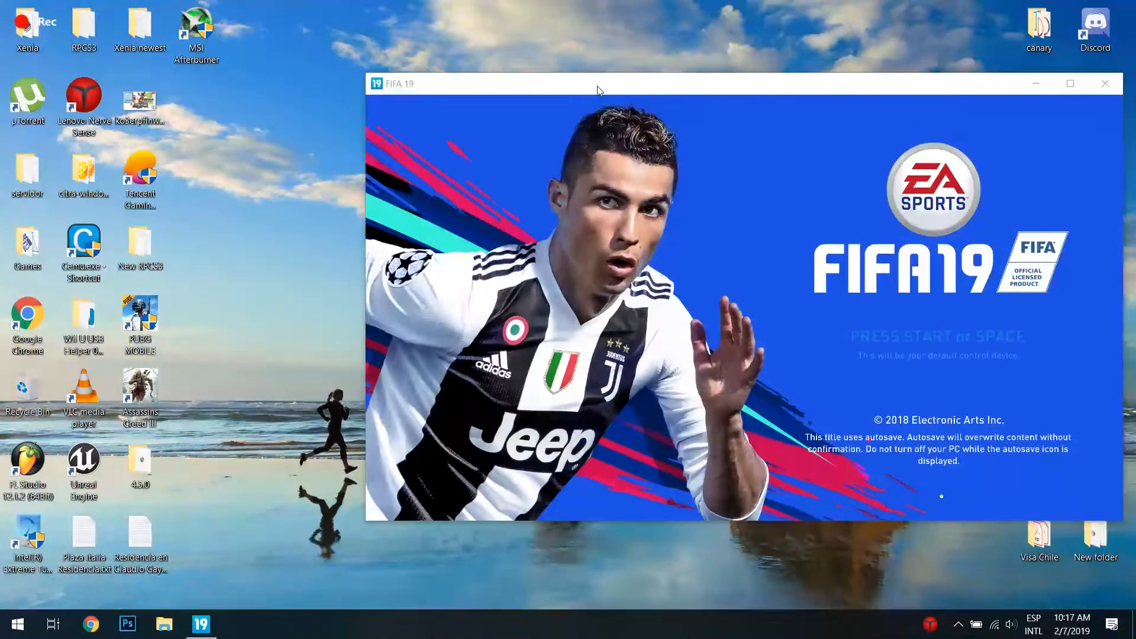
Step: Launch MSI Afterburner from its desktop shortcut while FIFA 19 runs in a window
{"action": "left_click_drag", "start_coordinate": [598, 87], "coordinate": [598, 86]}
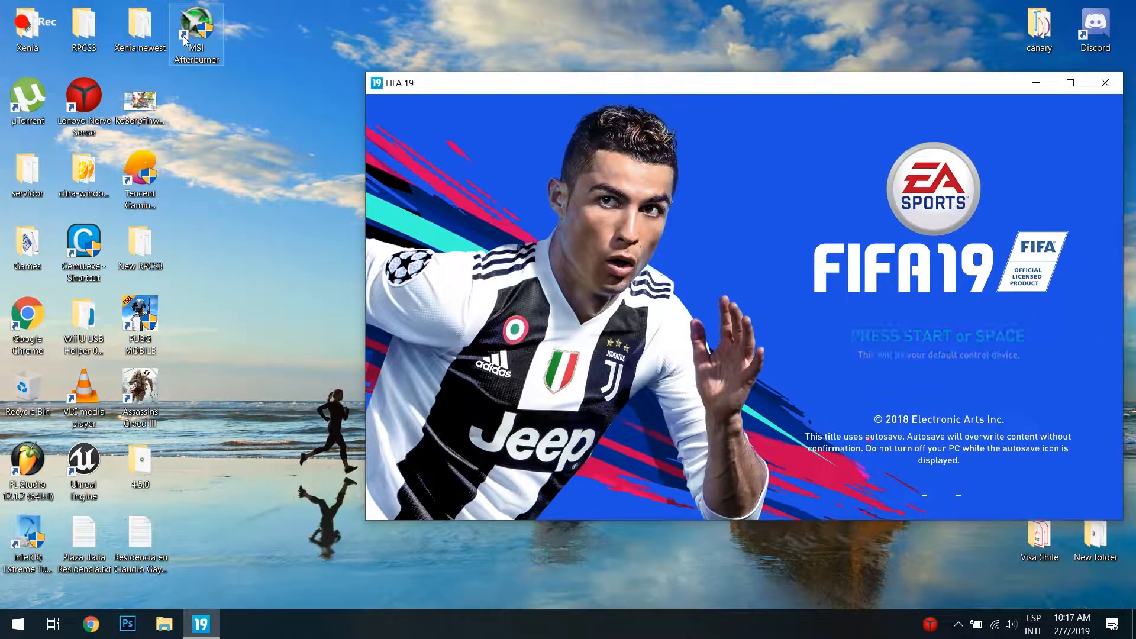
{"action": "double_click", "coordinate": [185, 41]}
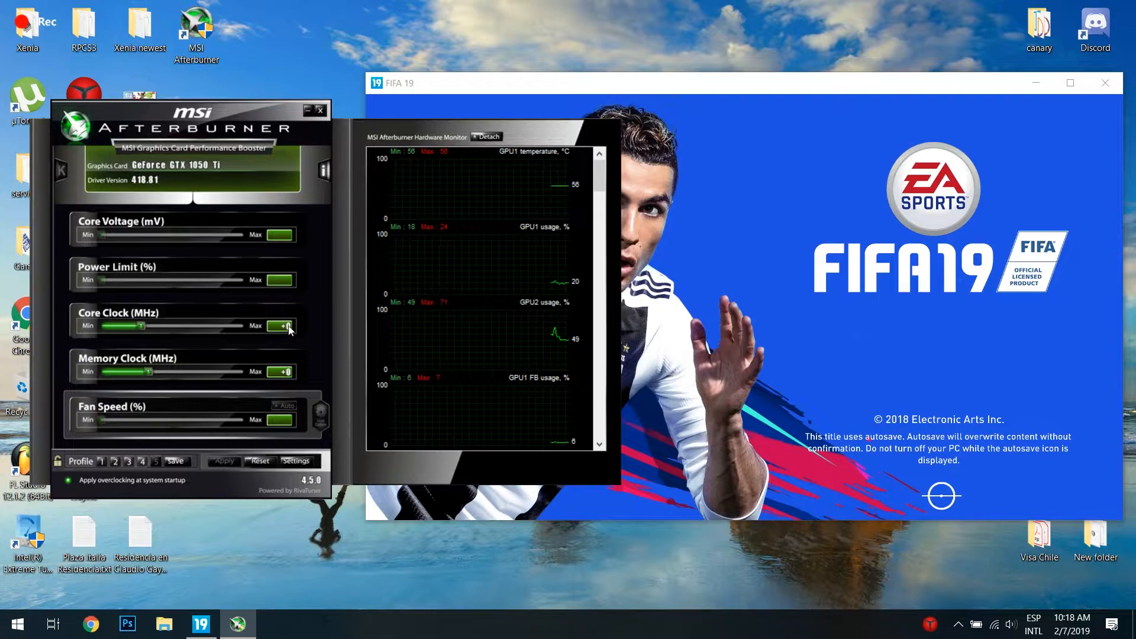
{"action": "left_click_drag", "start_coordinate": [141, 325], "coordinate": [138, 326]}
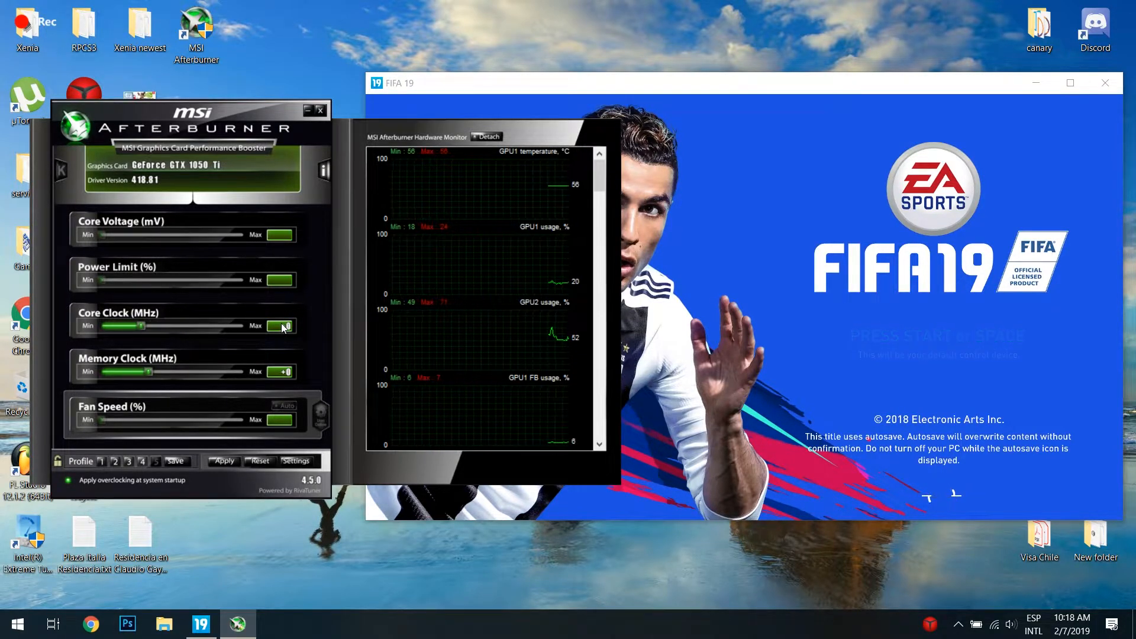
Step: Review the General, Monitoring, On-Screen Display, Benchmark and Screen capture settings in the MSI Afterburner properties, and close them
{"action": "left_click", "coordinate": [296, 461]}
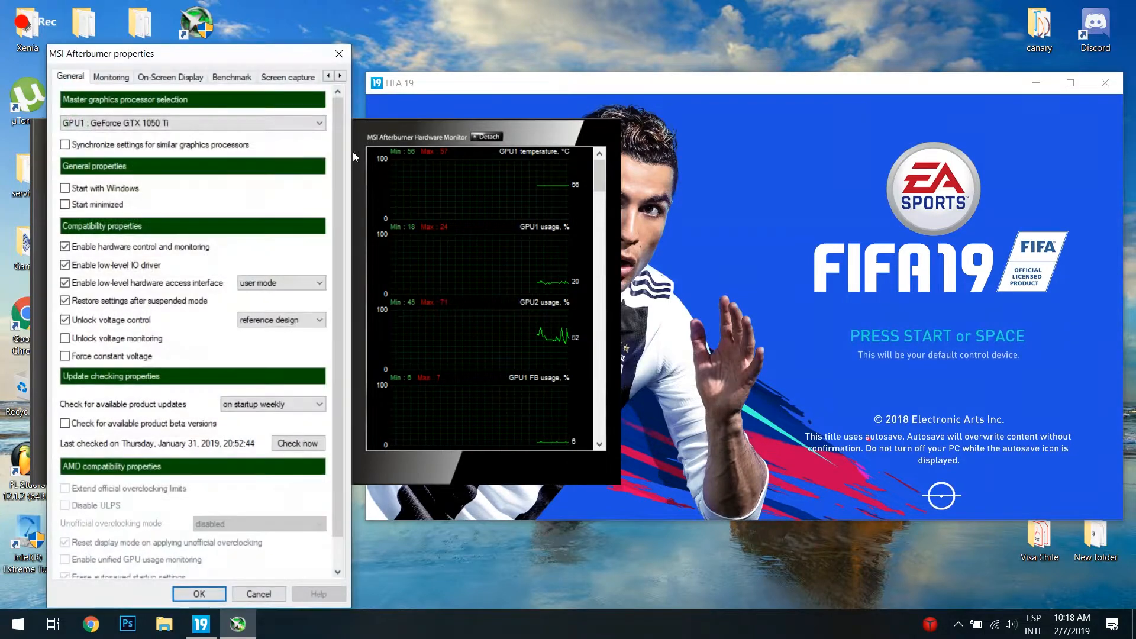
{"action": "left_click_drag", "start_coordinate": [212, 54], "coordinate": [626, 20]}
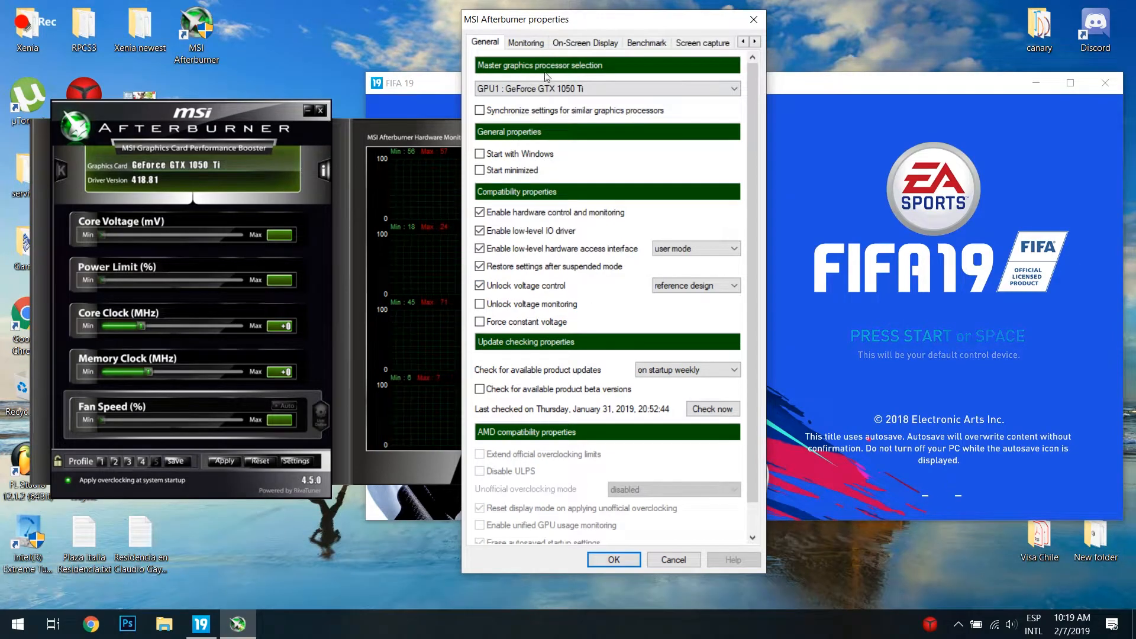
{"action": "left_click", "coordinate": [526, 43]}
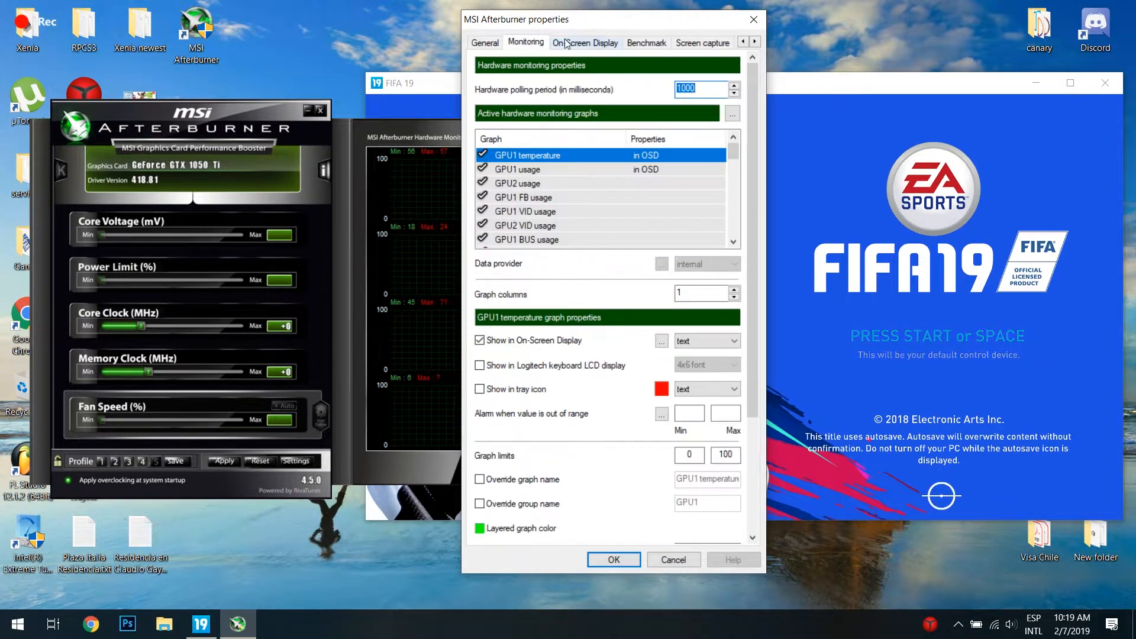
{"action": "left_click", "coordinate": [578, 43]}
{"action": "left_click", "coordinate": [526, 44]}
{"action": "left_click", "coordinate": [595, 45]}
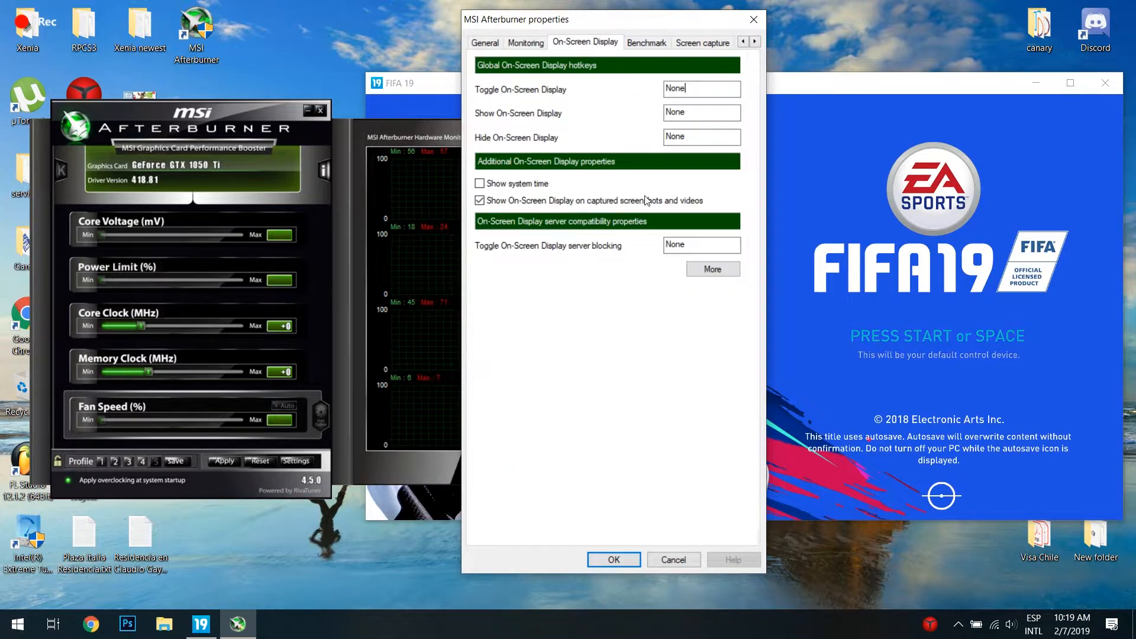
{"action": "left_click", "coordinate": [648, 42]}
{"action": "left_click", "coordinate": [683, 40]}
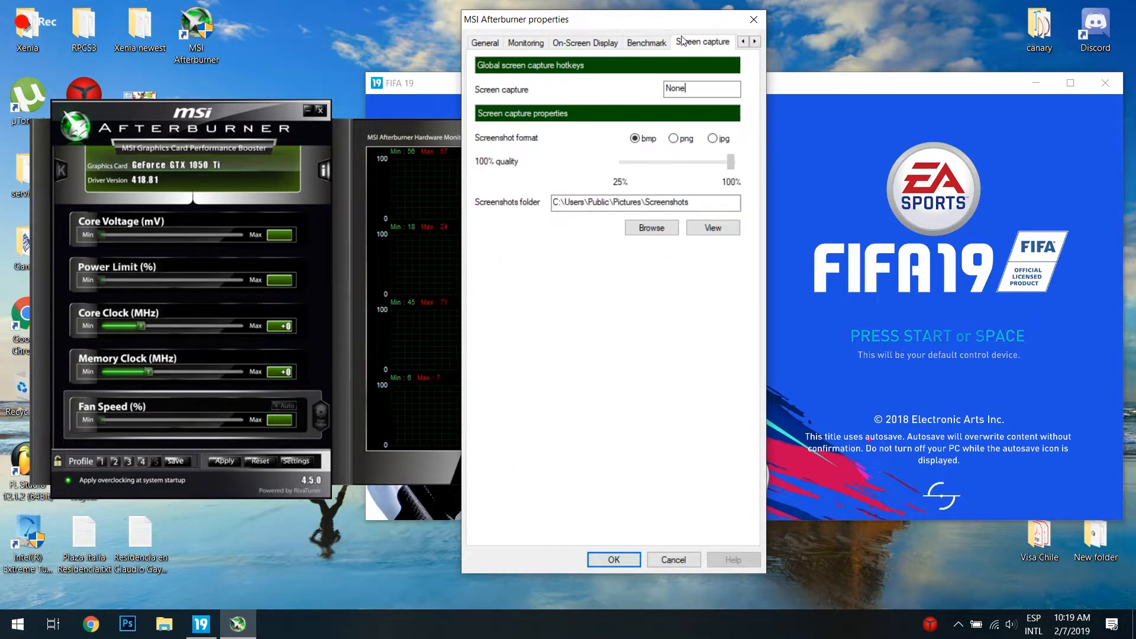
{"action": "left_click", "coordinate": [754, 20]}
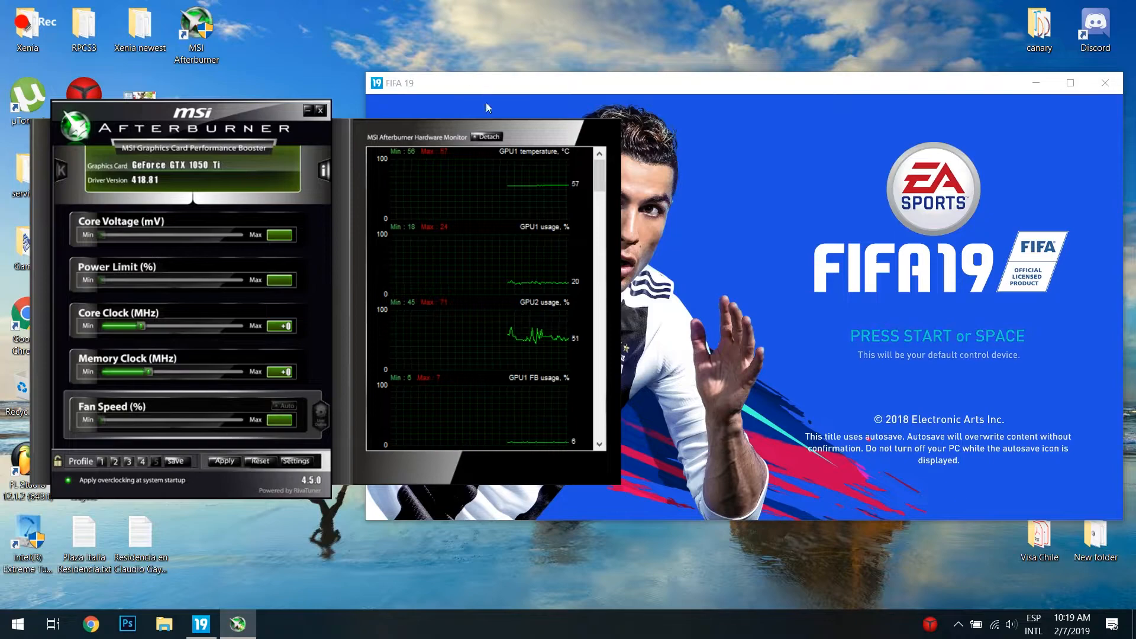
Step: Set the core clock offset to +50 MHz and the memory clock offset to +100 MHz
{"action": "left_click", "coordinate": [279, 329]}
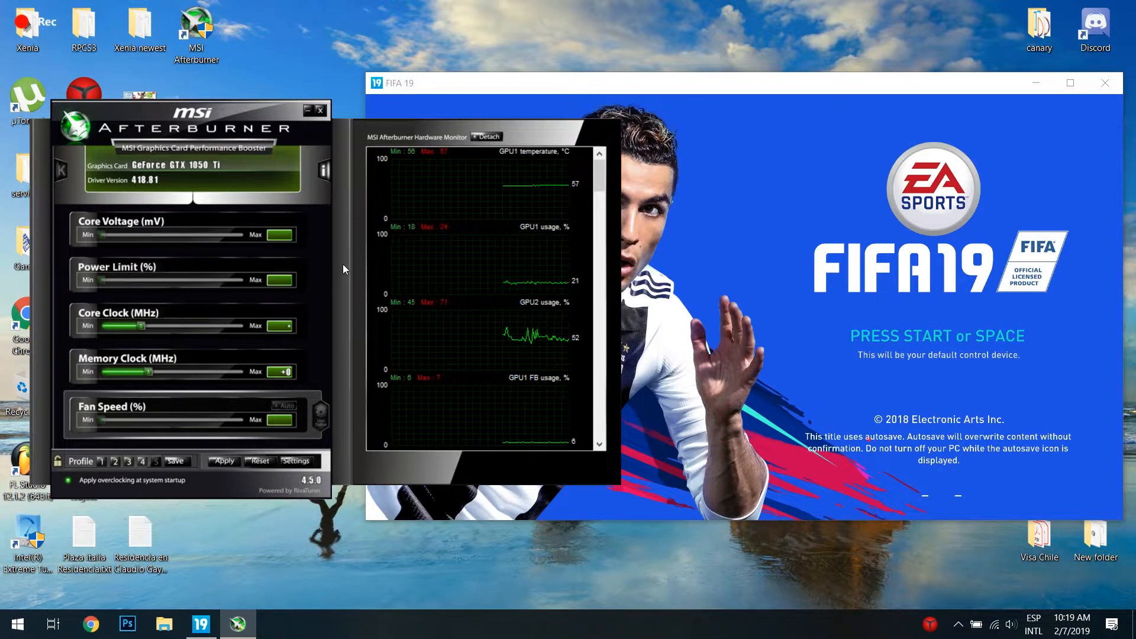
{"action": "type", "text": "50"}
{"action": "key", "text": "Return"}
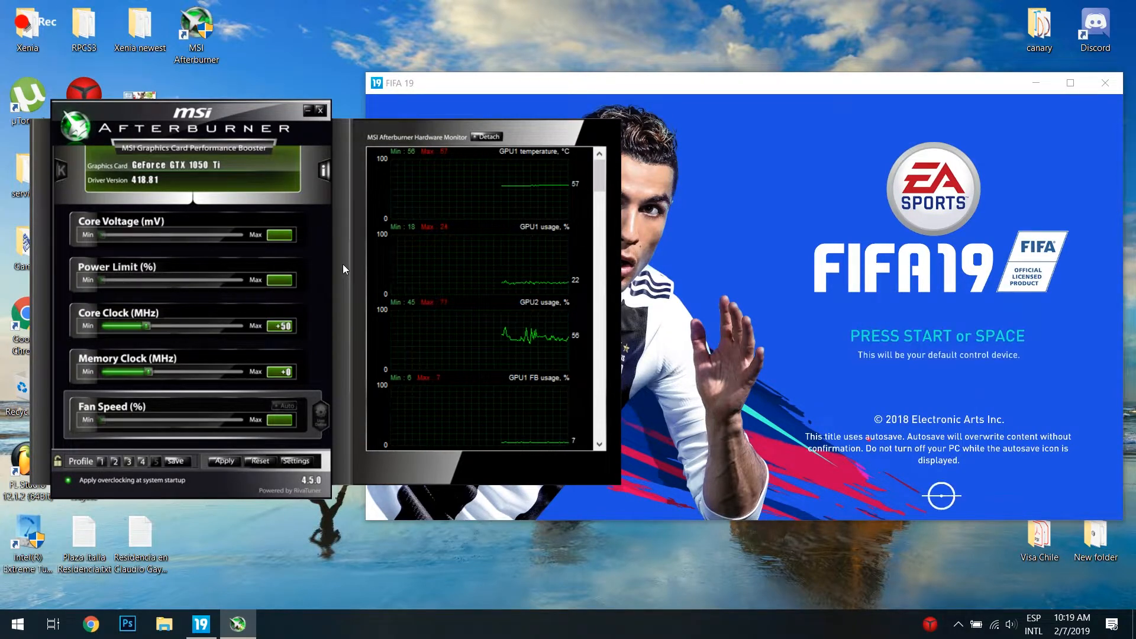
{"action": "left_click", "coordinate": [288, 373]}
{"action": "type", "text": "100"}
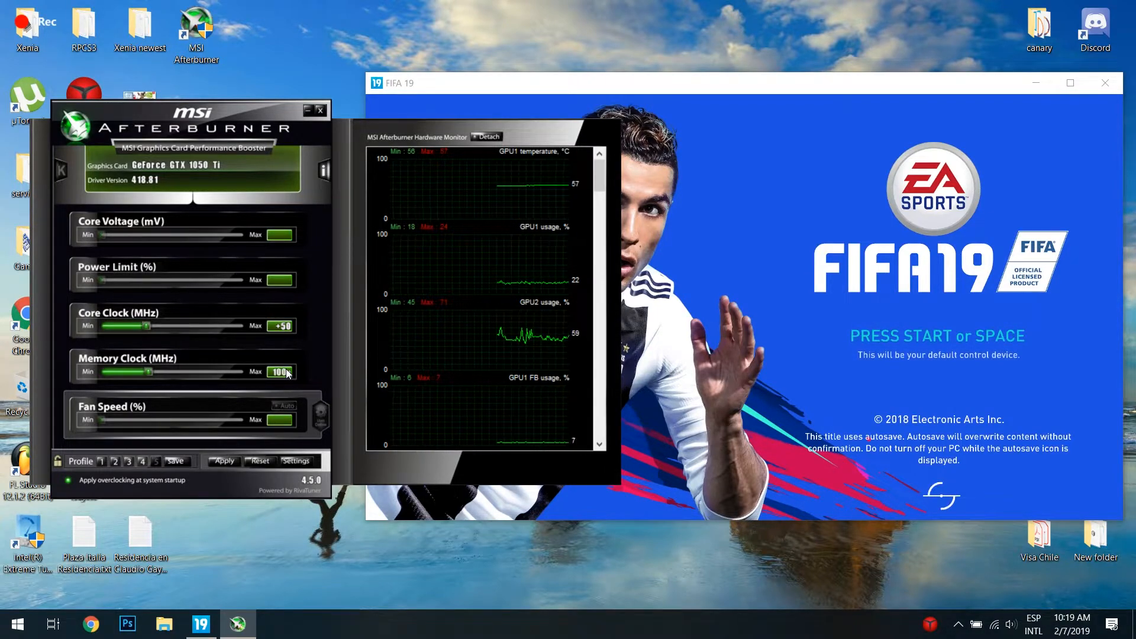
{"action": "key", "text": "Return"}
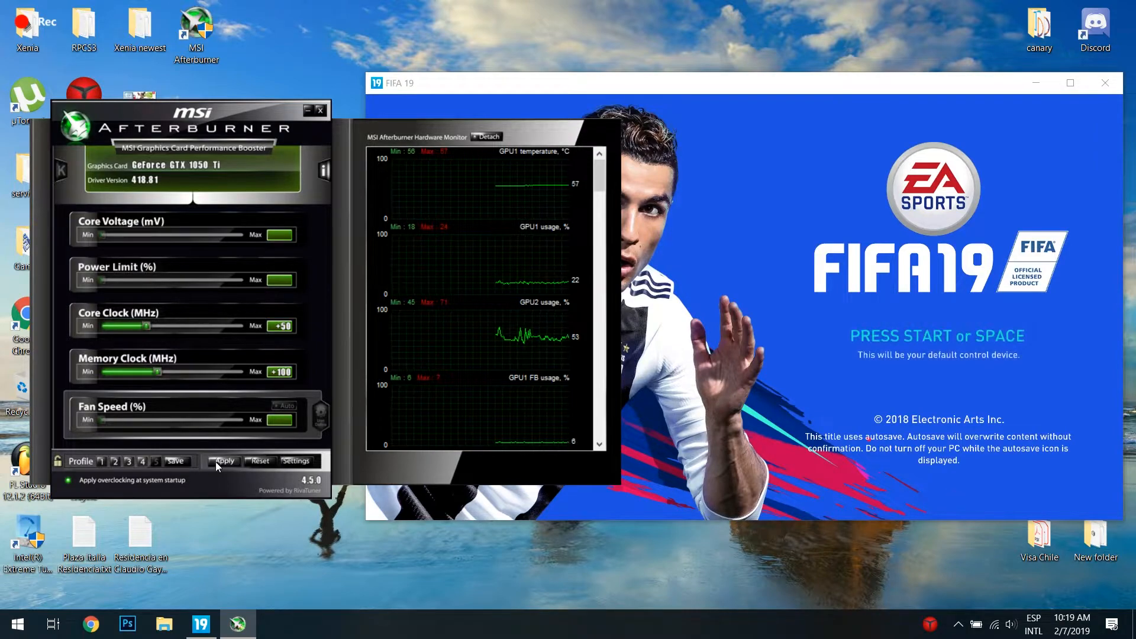
Step: Apply the core and memory clock offsets, and switch to FIFA 19 and resume the match to test them
{"action": "left_click", "coordinate": [217, 461]}
{"action": "left_click", "coordinate": [761, 84]}
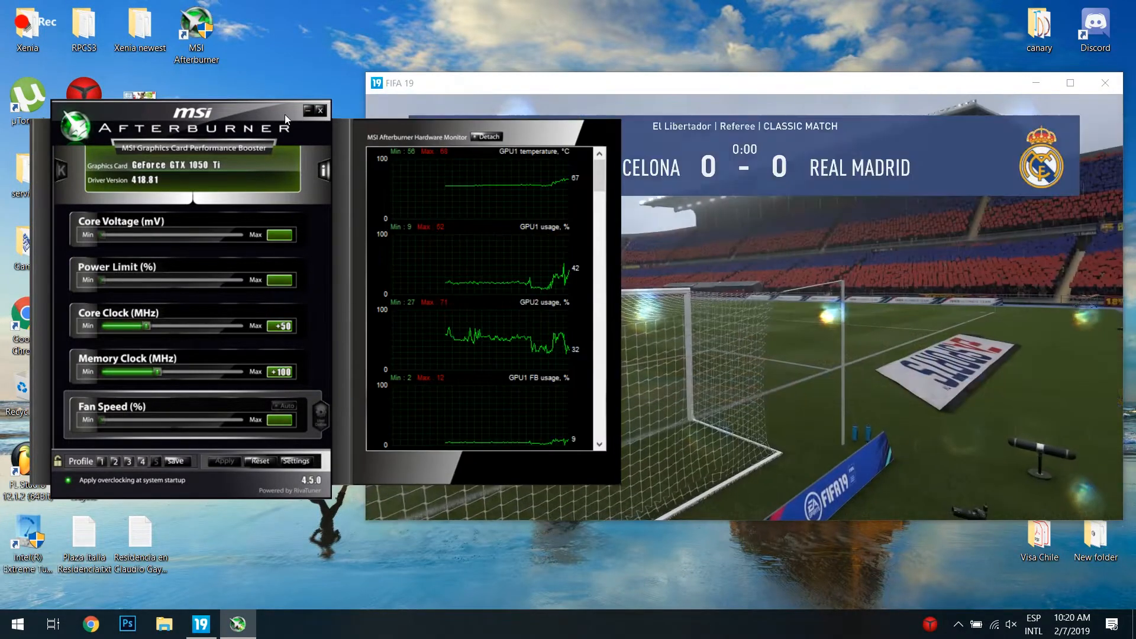
{"action": "left_click", "coordinate": [718, 88]}
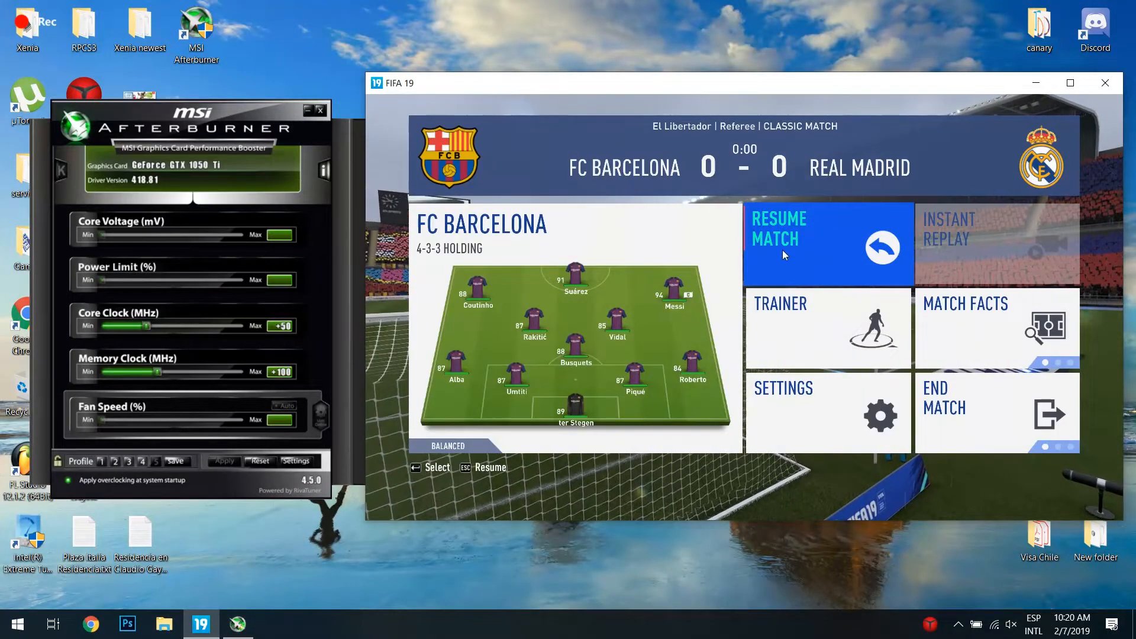
{"action": "left_click", "coordinate": [758, 268]}
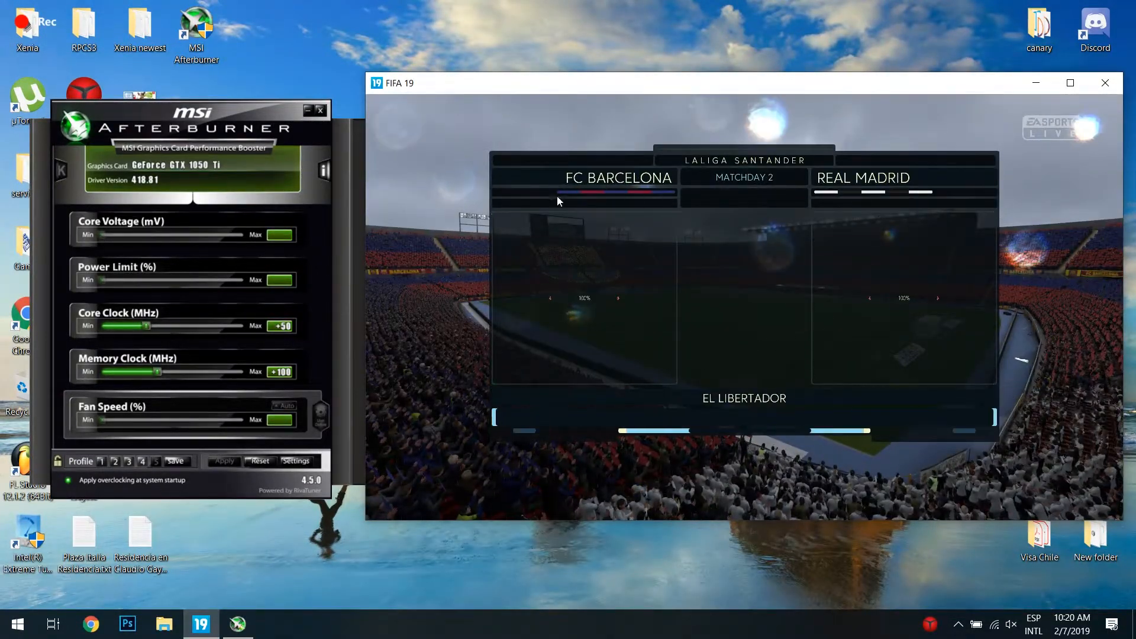
Step: Return to MSI Afterburner and set the core clock offset to +100 MHz
{"action": "left_click", "coordinate": [263, 108]}
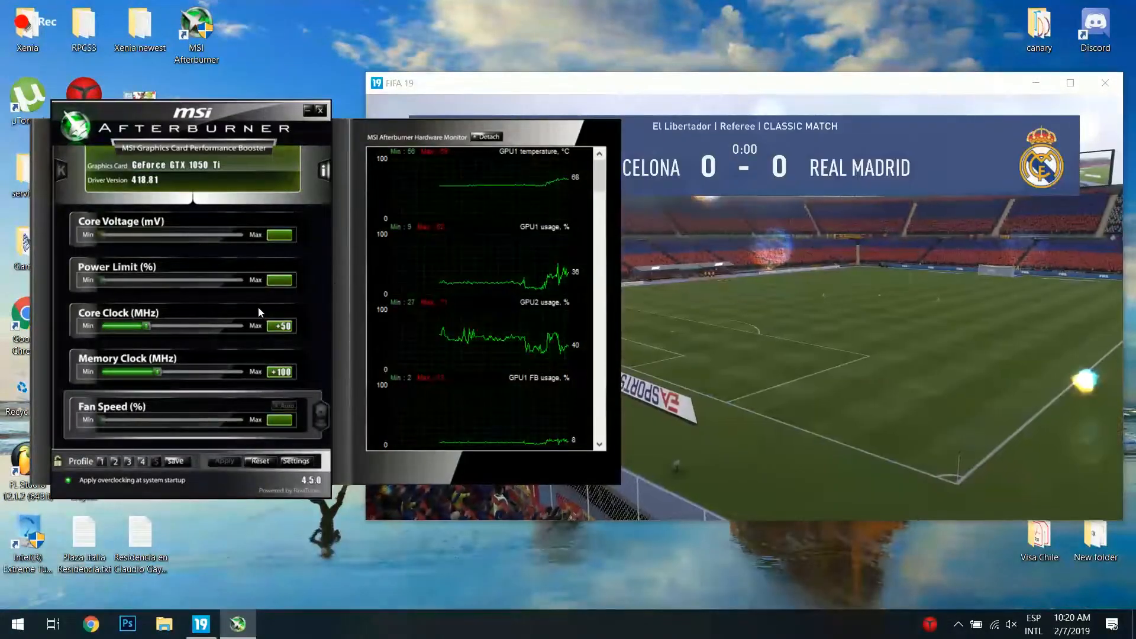
{"action": "left_click", "coordinate": [287, 329]}
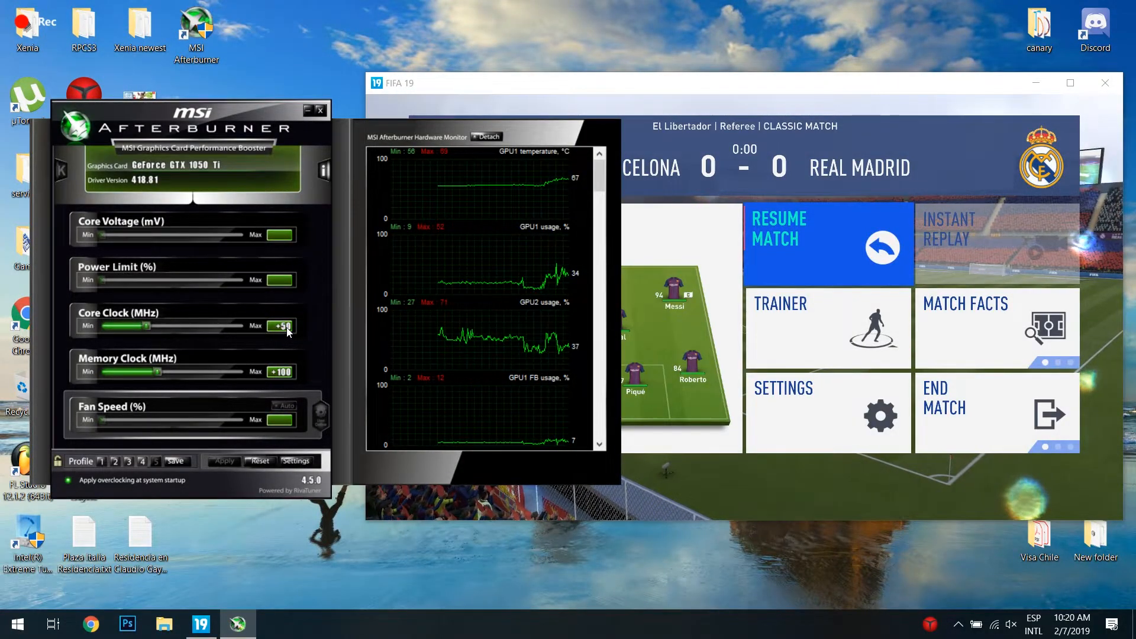
{"action": "type", "text": "50"}
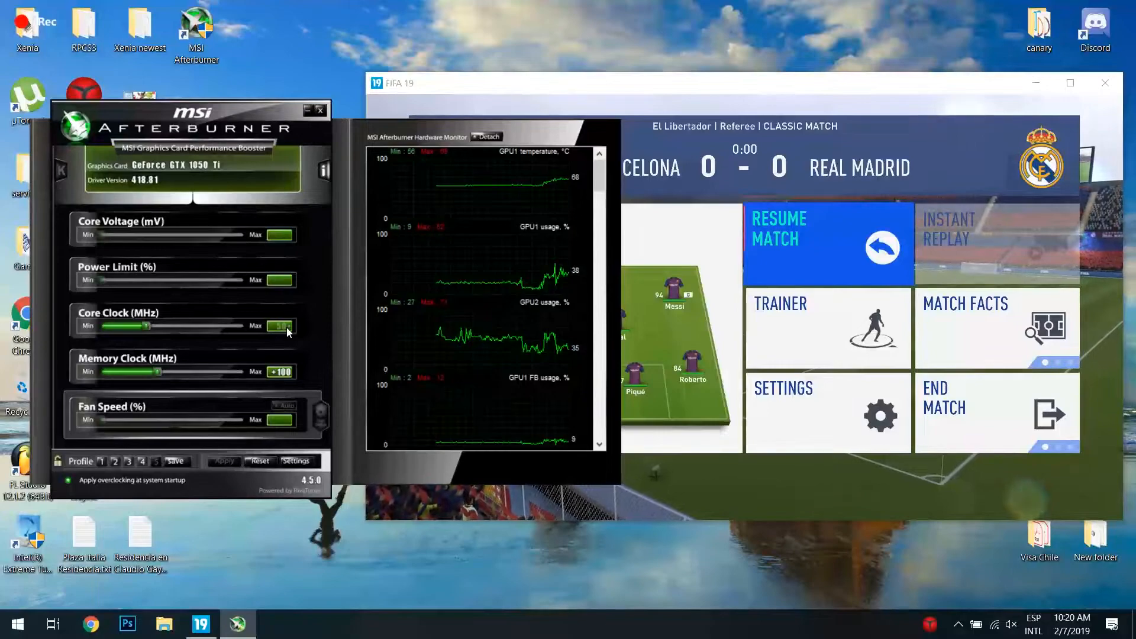
{"action": "key", "text": "Return"}
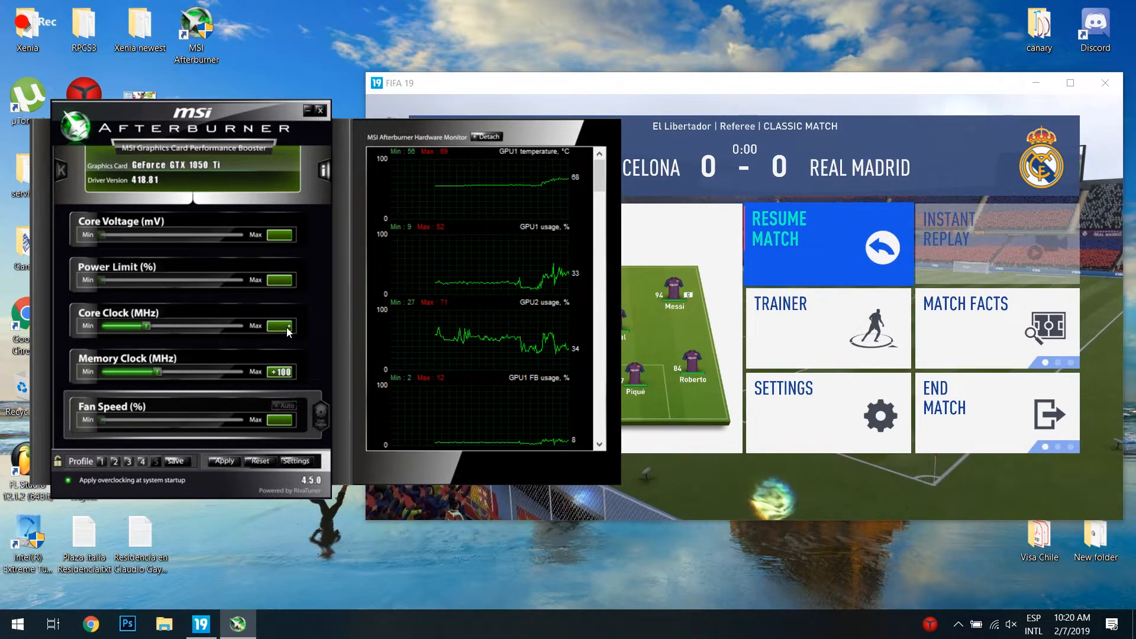
{"action": "type", "text": "100"}
{"action": "key", "text": "Return"}
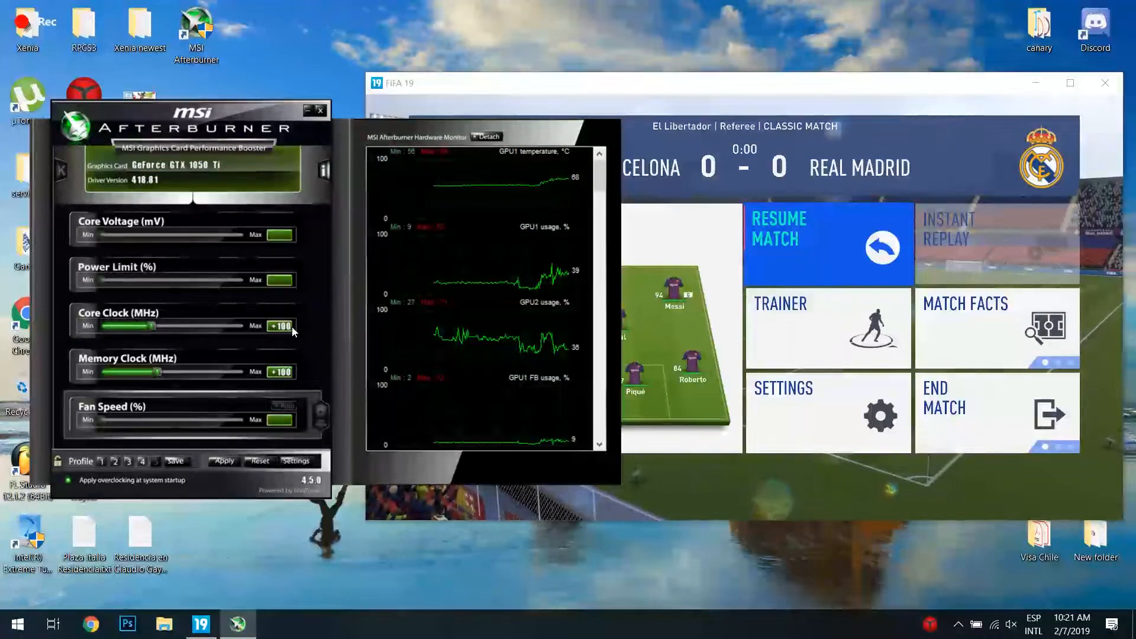
Step: Set the memory clock offset to +300 MHz, apply the overclock and return to the FIFA 19 match to test it
{"action": "left_click", "coordinate": [276, 374]}
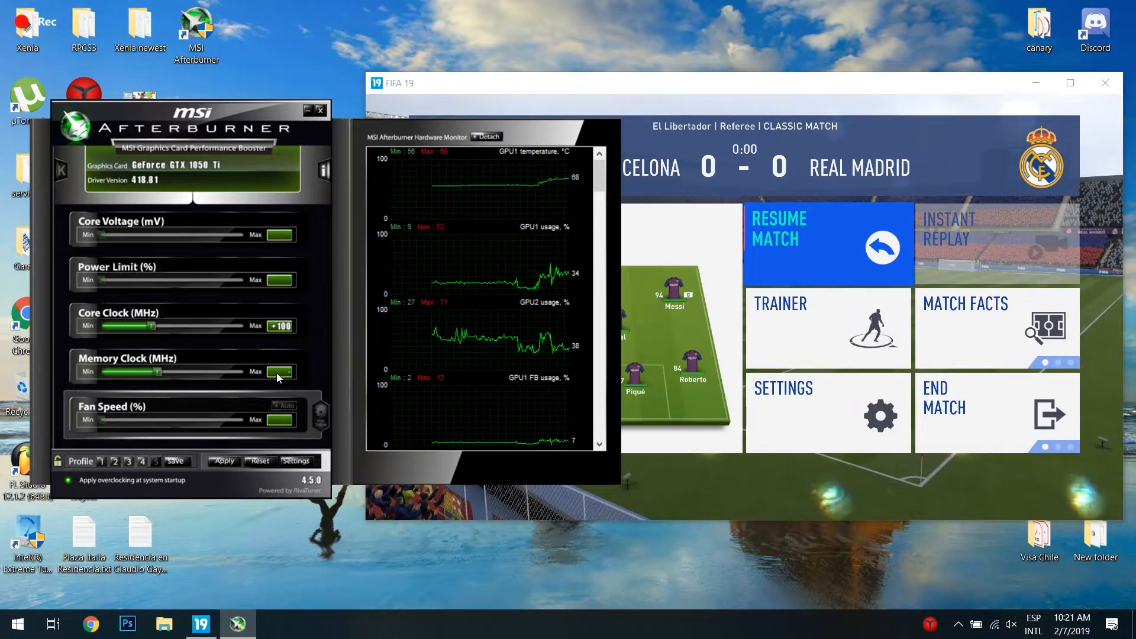
{"action": "type", "text": "300"}
{"action": "key", "text": "Return"}
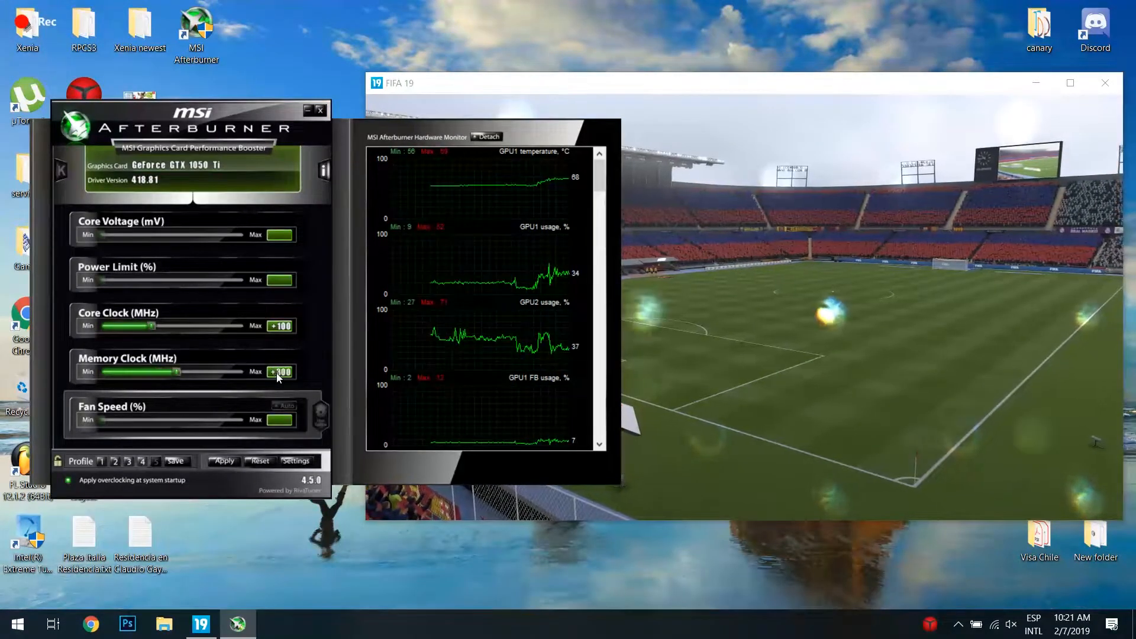
{"action": "left_click", "coordinate": [230, 462]}
{"action": "left_click", "coordinate": [708, 217]}
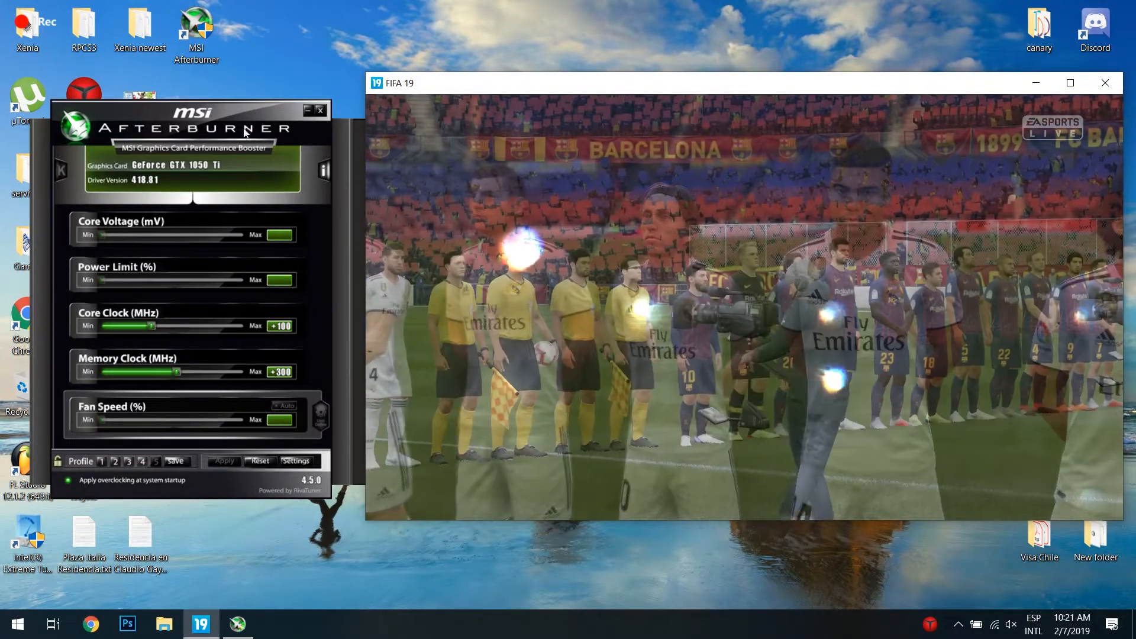
Step: Switch back to MSI Afterburner and set the core clock offset to +150 MHz
{"action": "left_click", "coordinate": [239, 113]}
{"action": "left_click", "coordinate": [283, 327]}
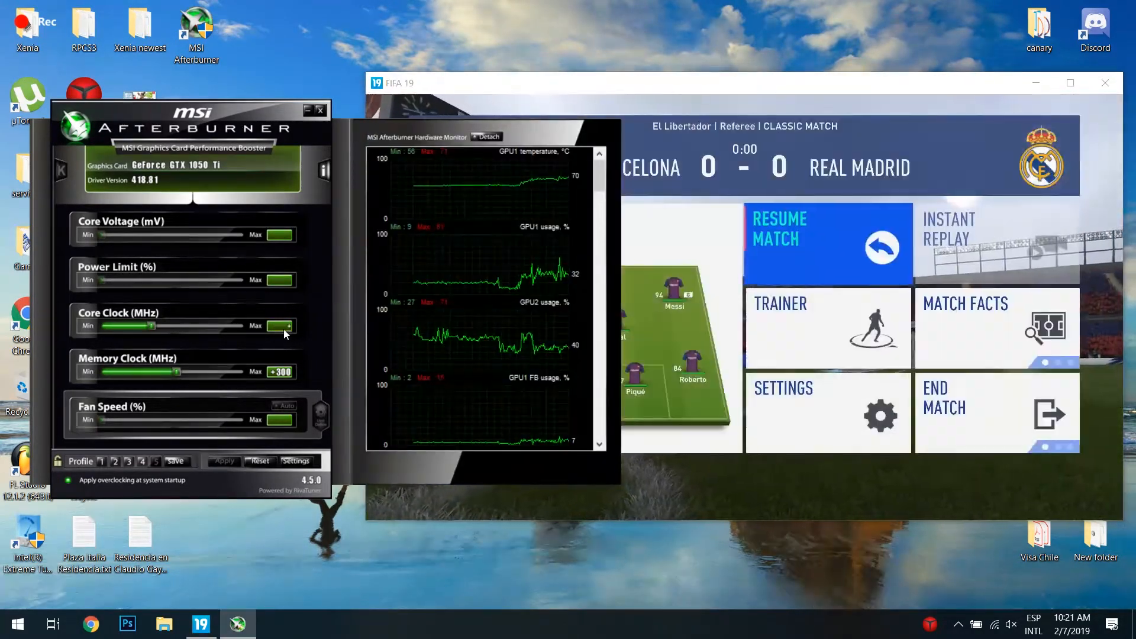
{"action": "type", "text": "150"}
{"action": "key", "text": "Return"}
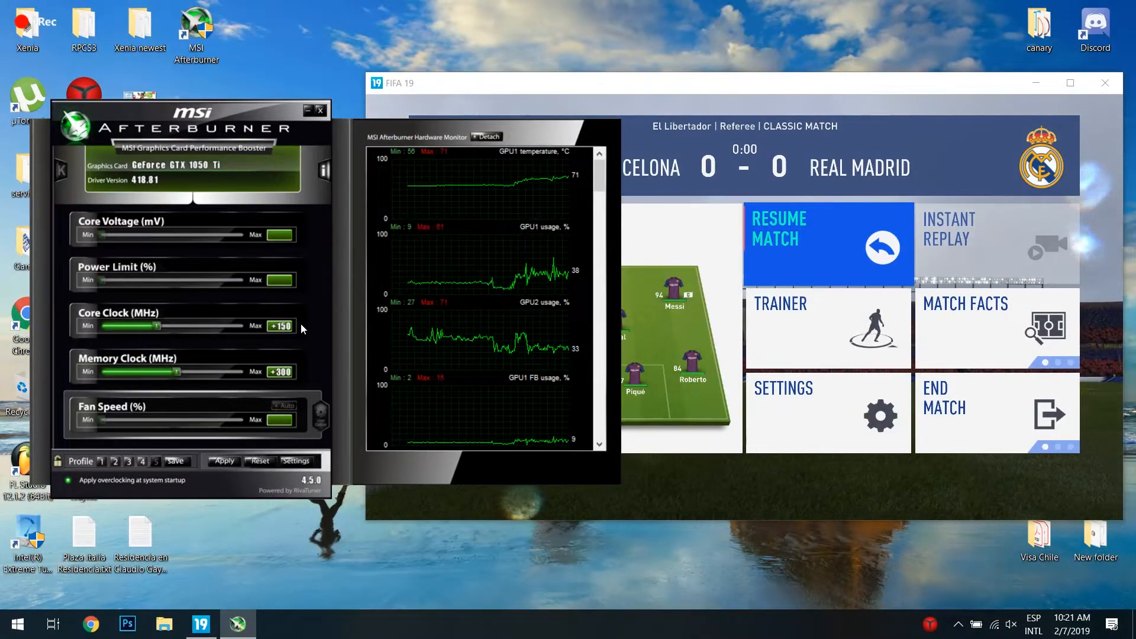
{"action": "key", "text": "Return"}
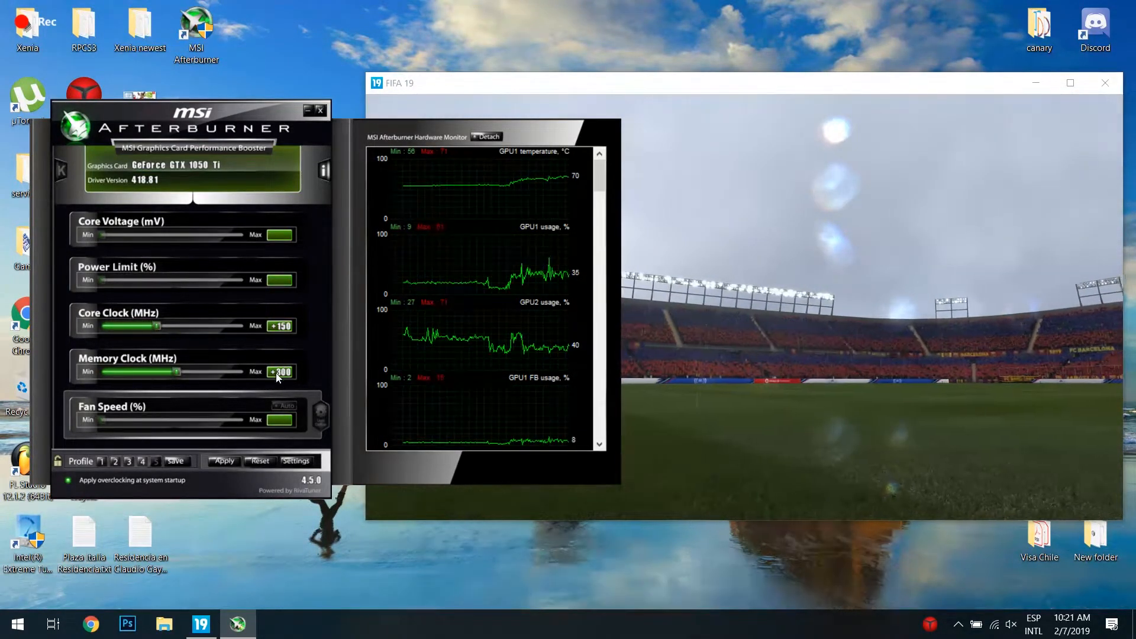
Step: Set the memory clock offset to +400 MHz, apply the overclock and resume the FIFA 19 match
{"action": "left_click", "coordinate": [277, 373]}
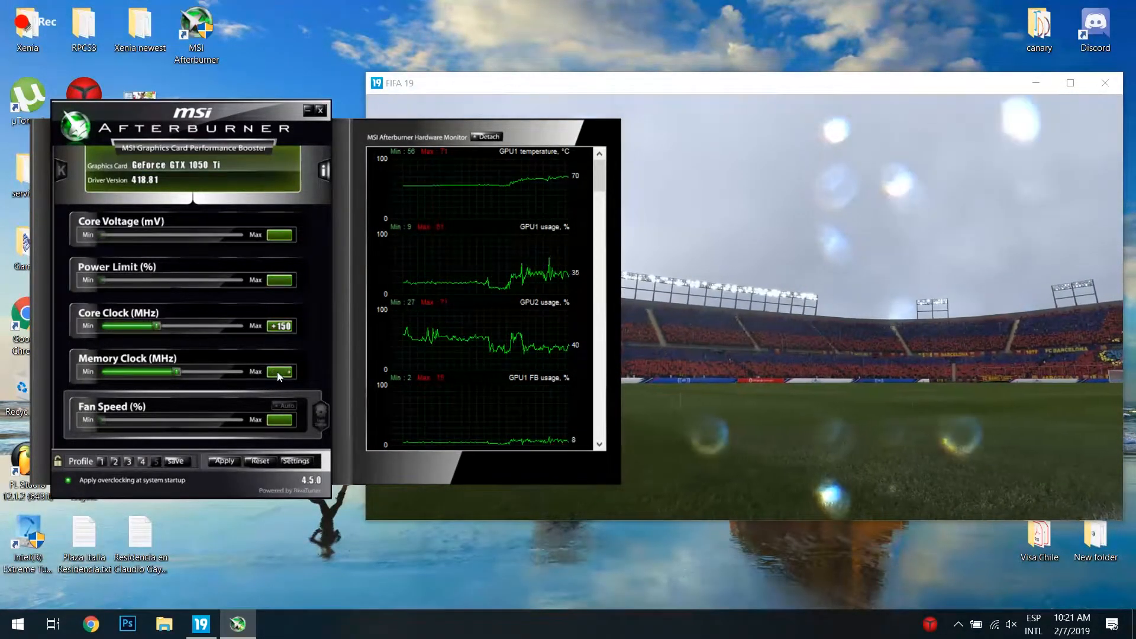
{"action": "type", "text": "400"}
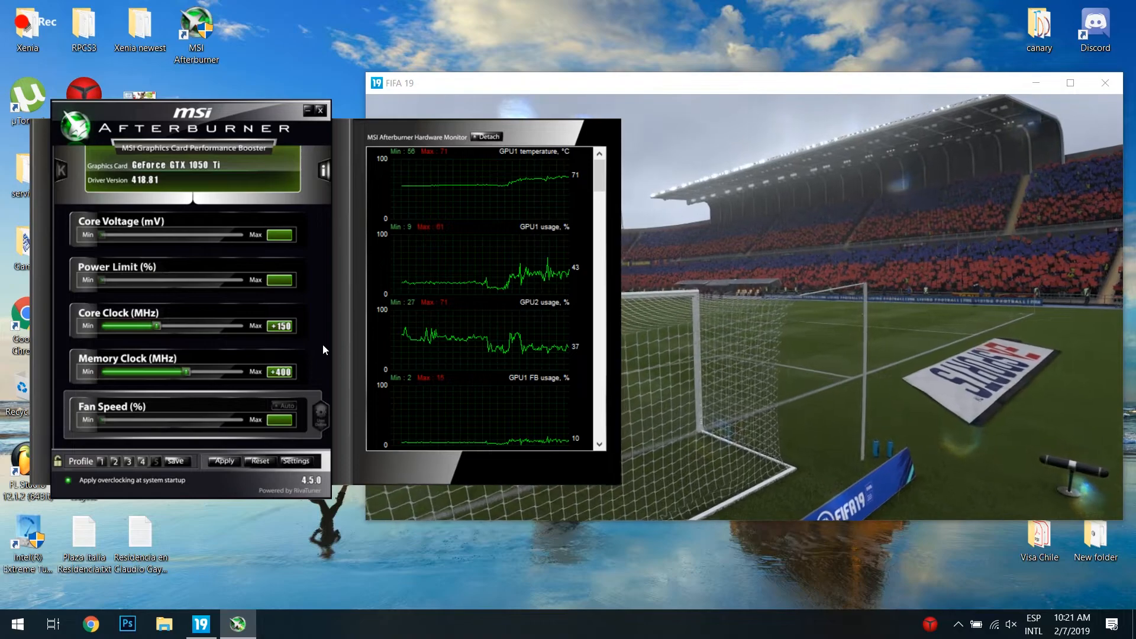
{"action": "left_click", "coordinate": [228, 460]}
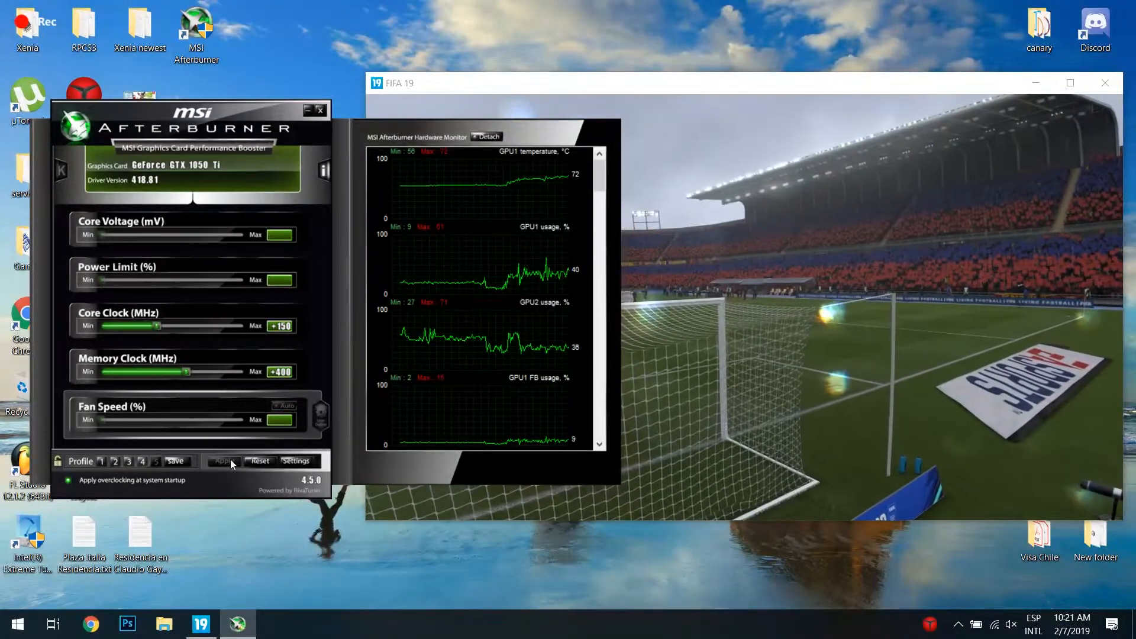
{"action": "left_click", "coordinate": [721, 119]}
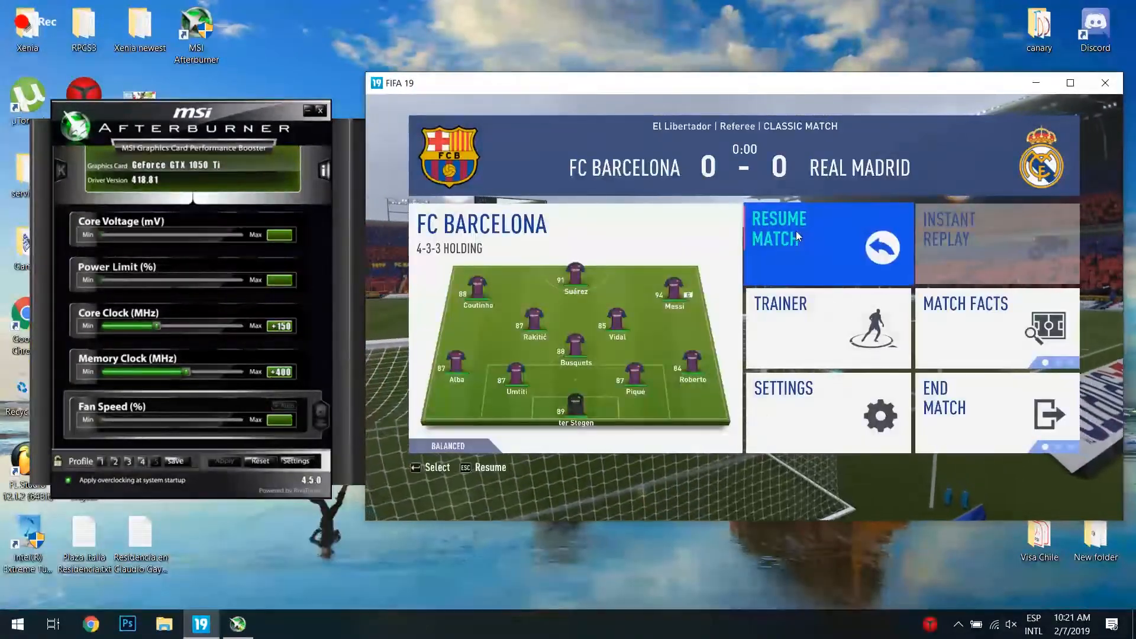
{"action": "left_click", "coordinate": [797, 231]}
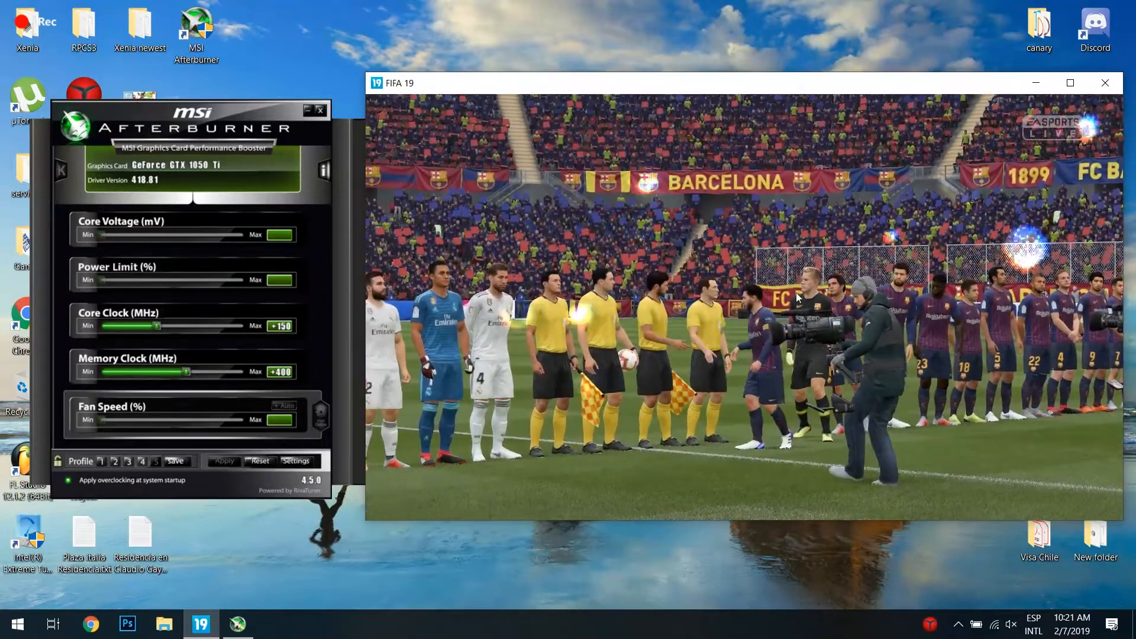